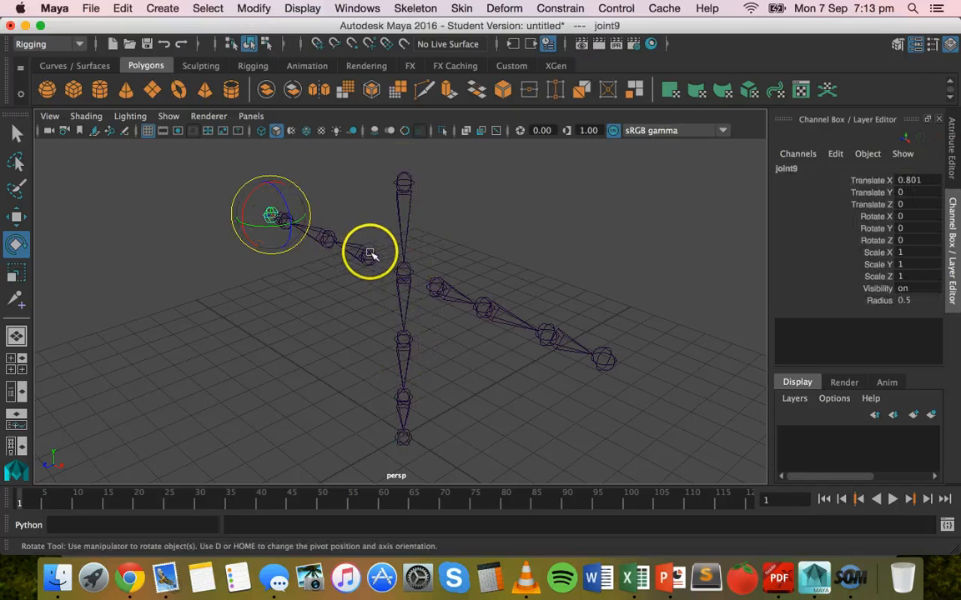
Examine the root joints of both arm chains, then clear the selection and activate the Select tool
click(367, 255)
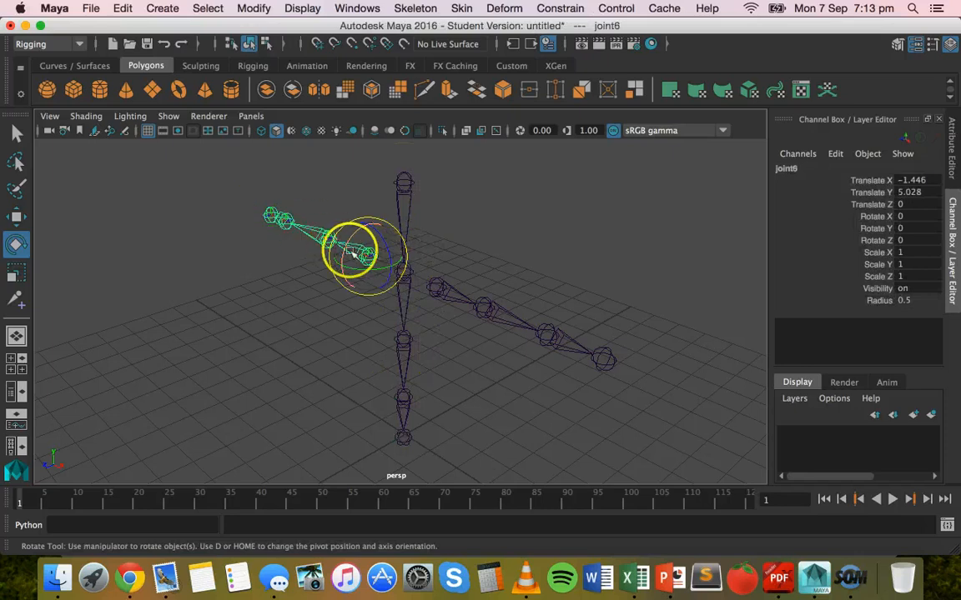
click(435, 287)
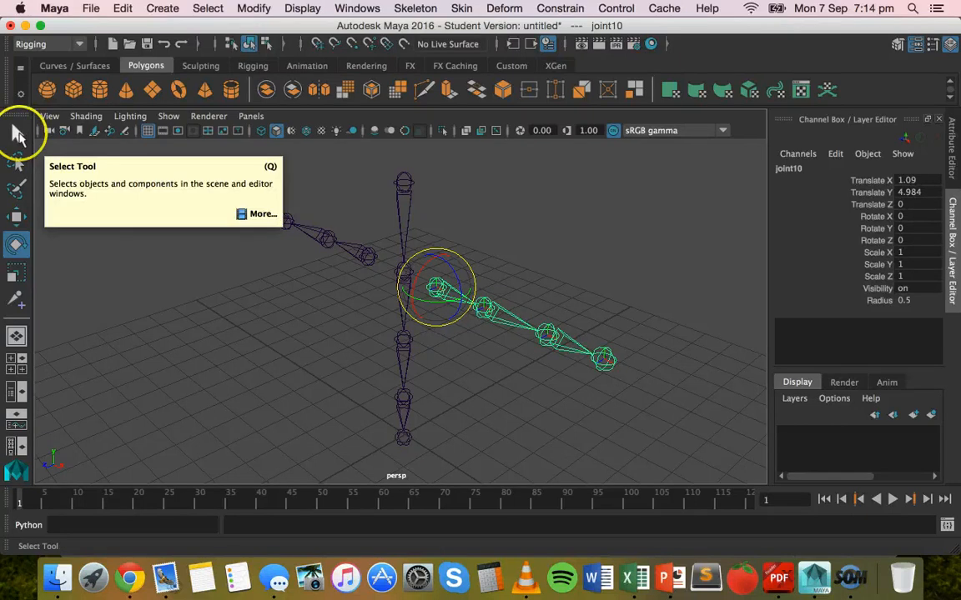
click(193, 296)
click(15, 135)
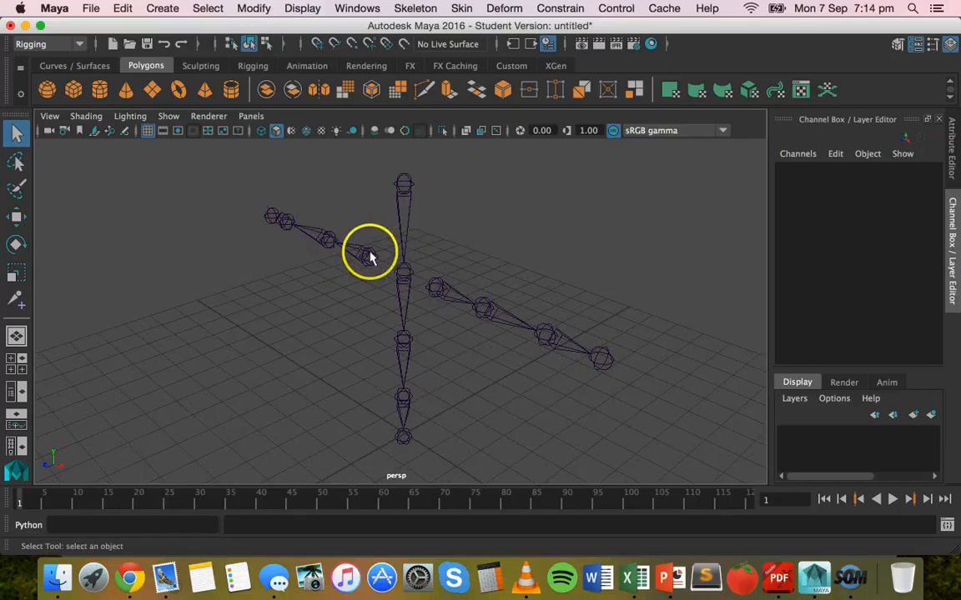
alt+drag(399, 253, 269, 217)
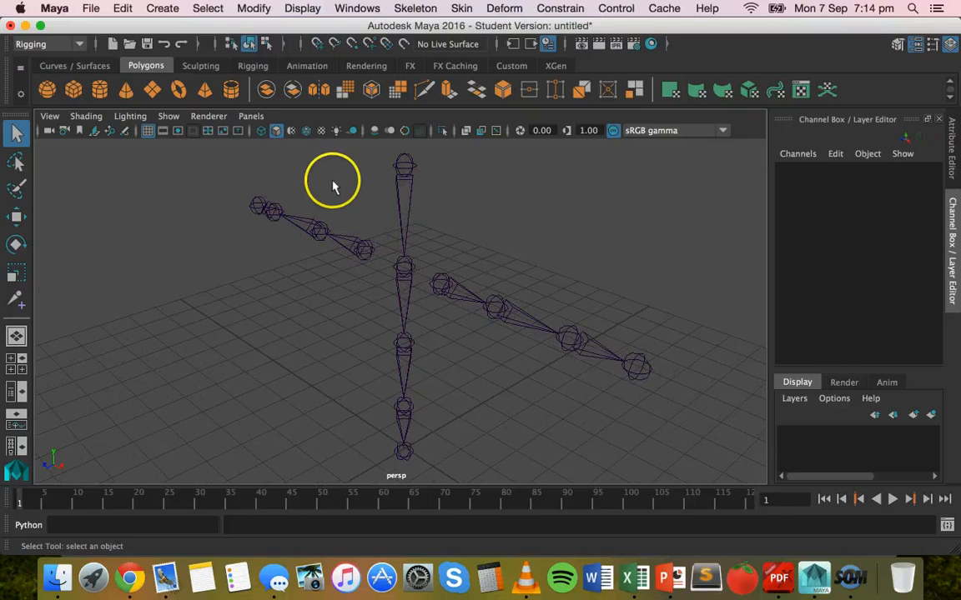
Examine the joint6 arm chain's hierarchy by selecting its joints from the tip joint9 up to the root, then deselect everything
click(259, 205)
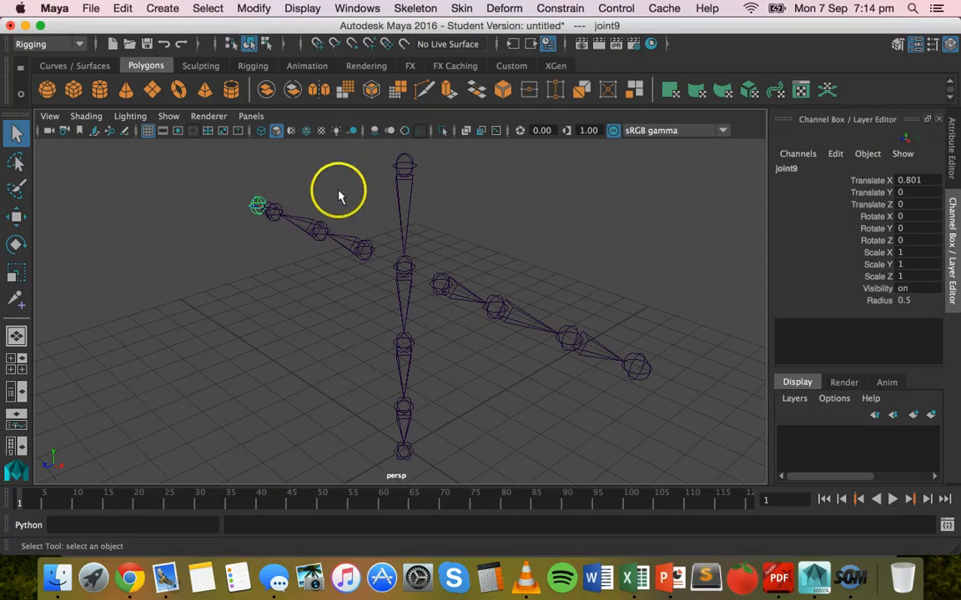
click(275, 215)
click(319, 231)
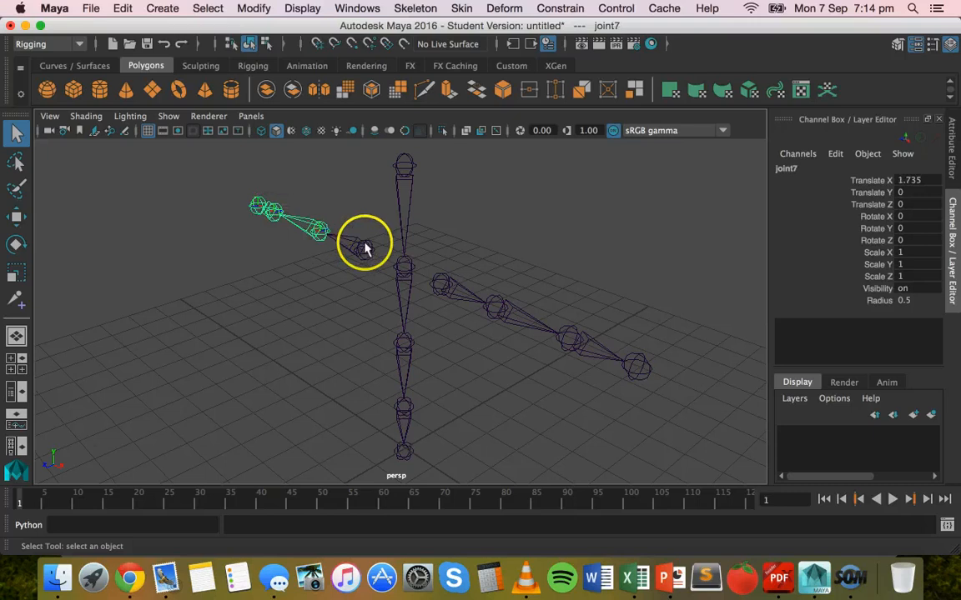
click(364, 248)
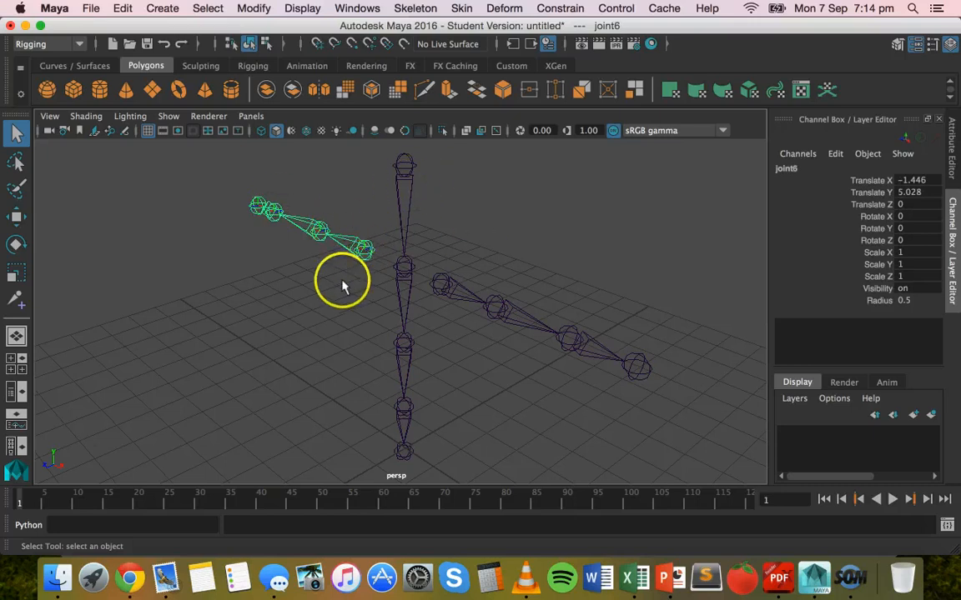
click(343, 279)
click(332, 236)
click(348, 277)
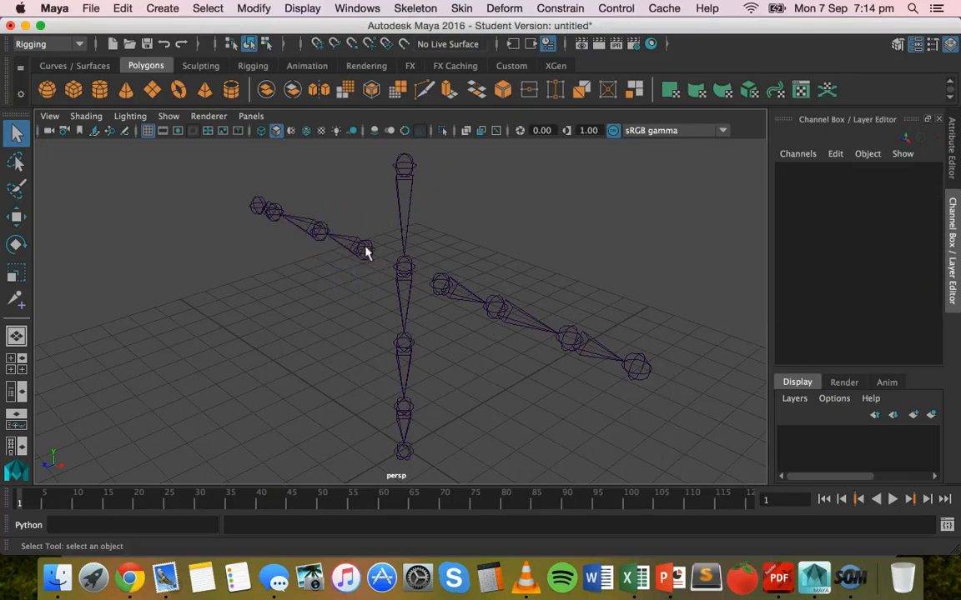
click(367, 268)
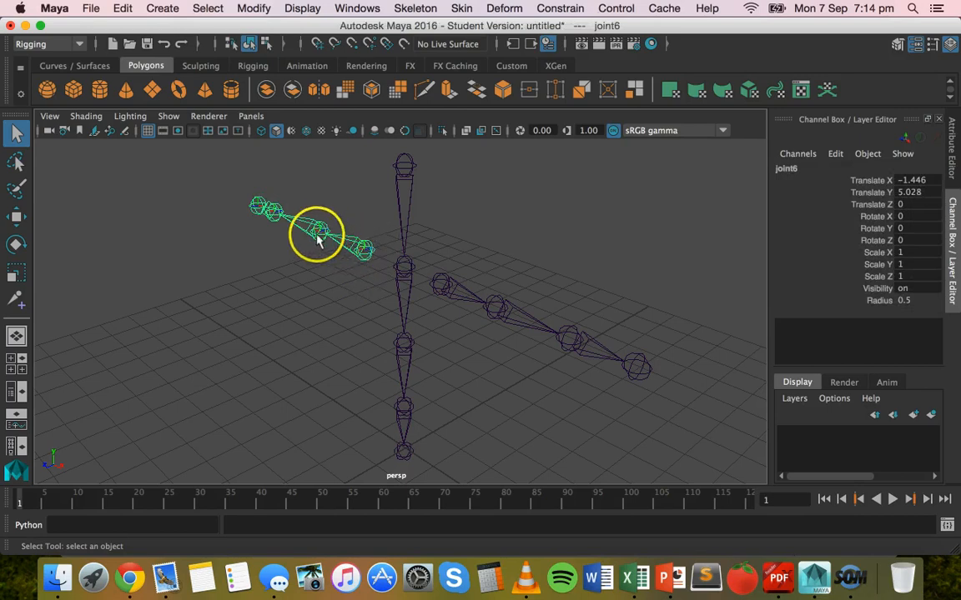
click(259, 208)
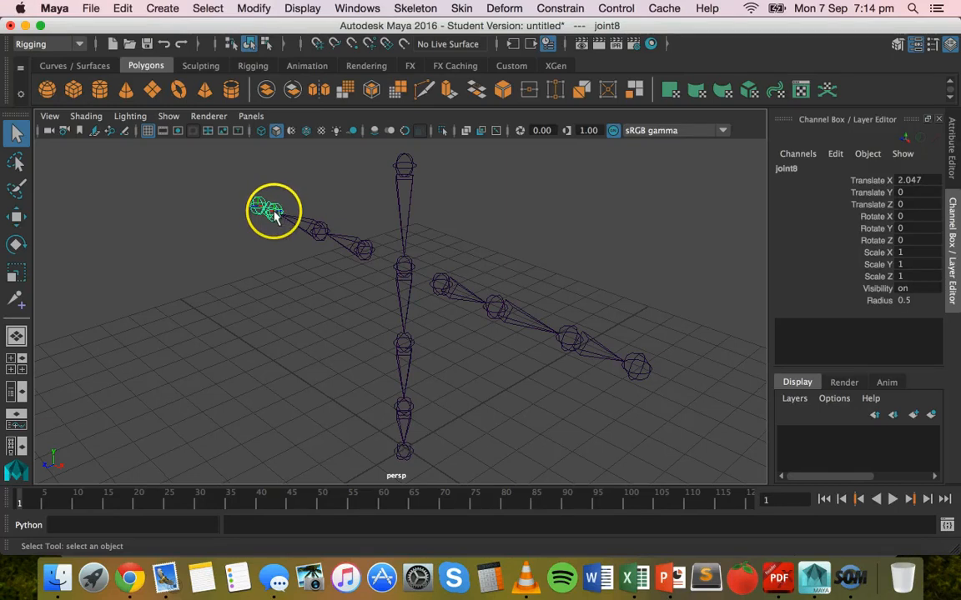
click(317, 232)
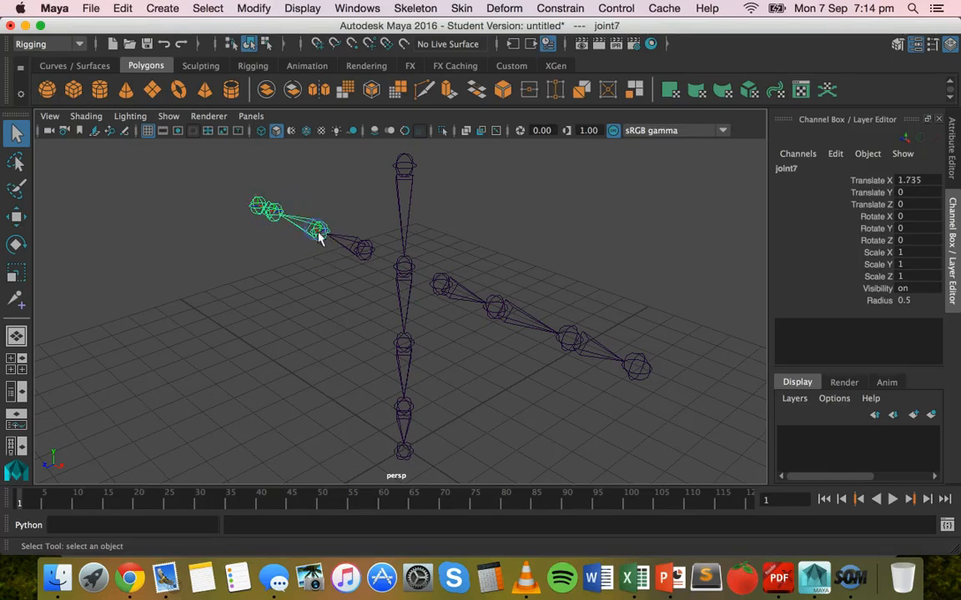
click(365, 248)
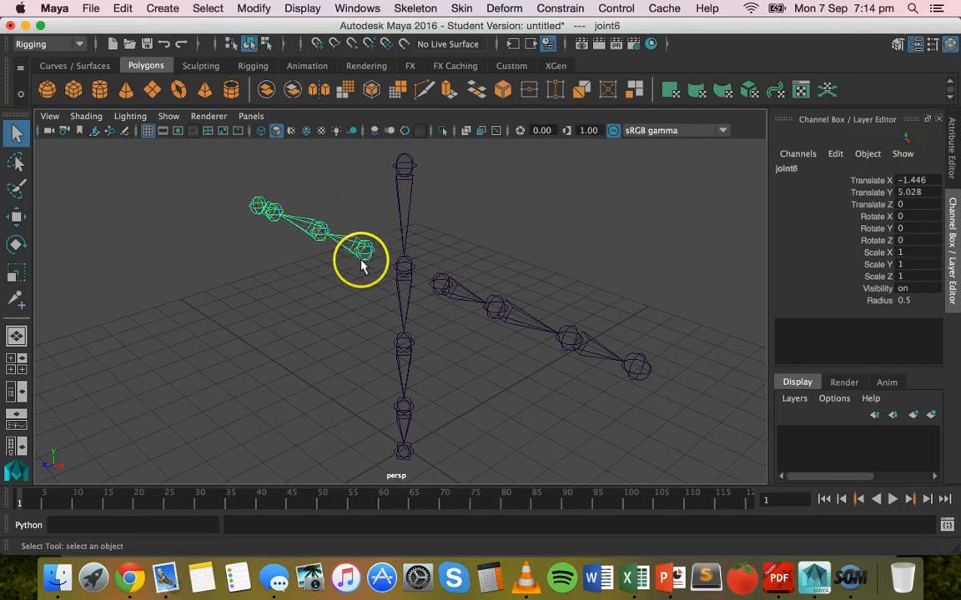
click(286, 298)
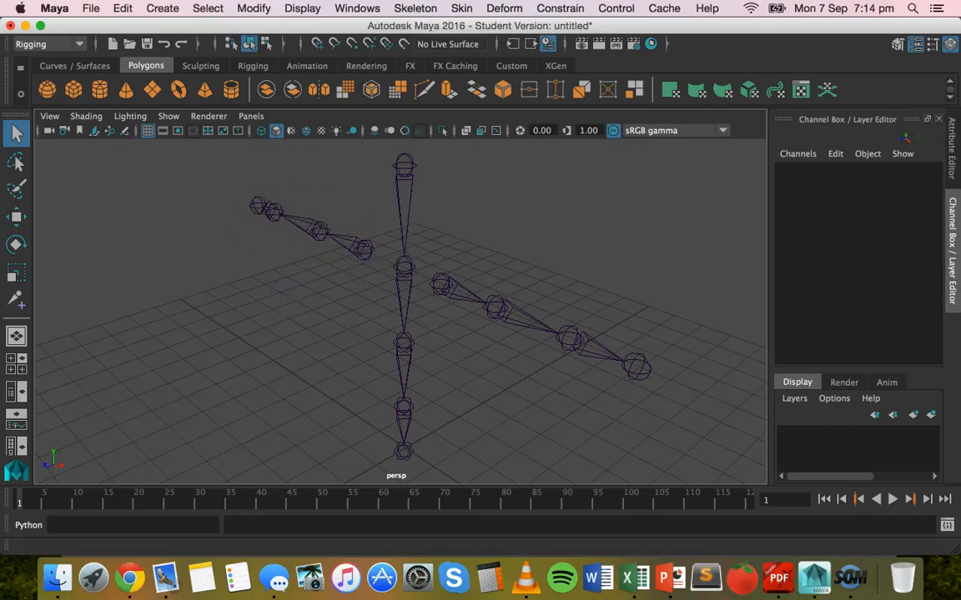
Open the Outliner and examine how the spine and both arm chains are listed by selecting their root joints
click(357, 9)
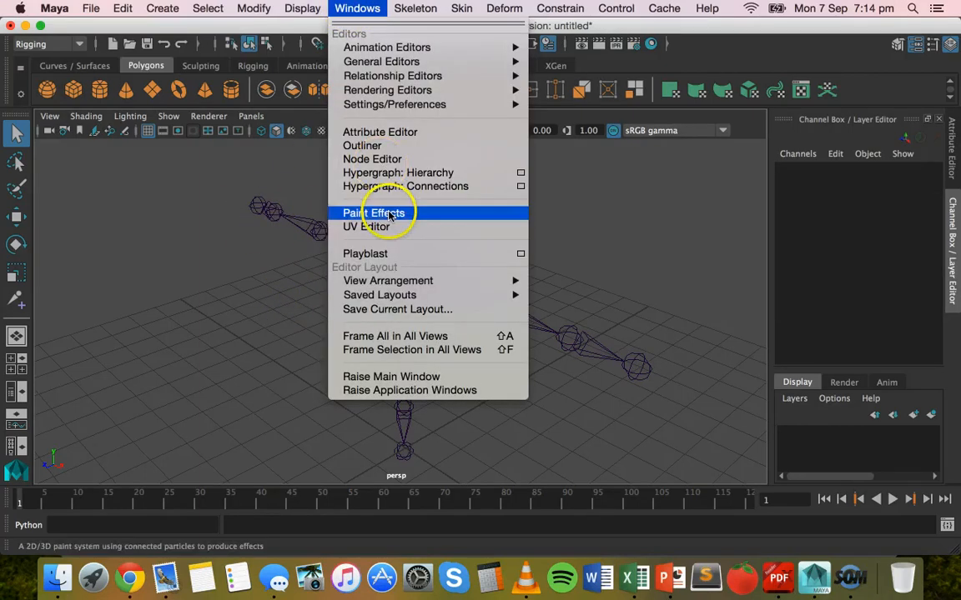
click(367, 146)
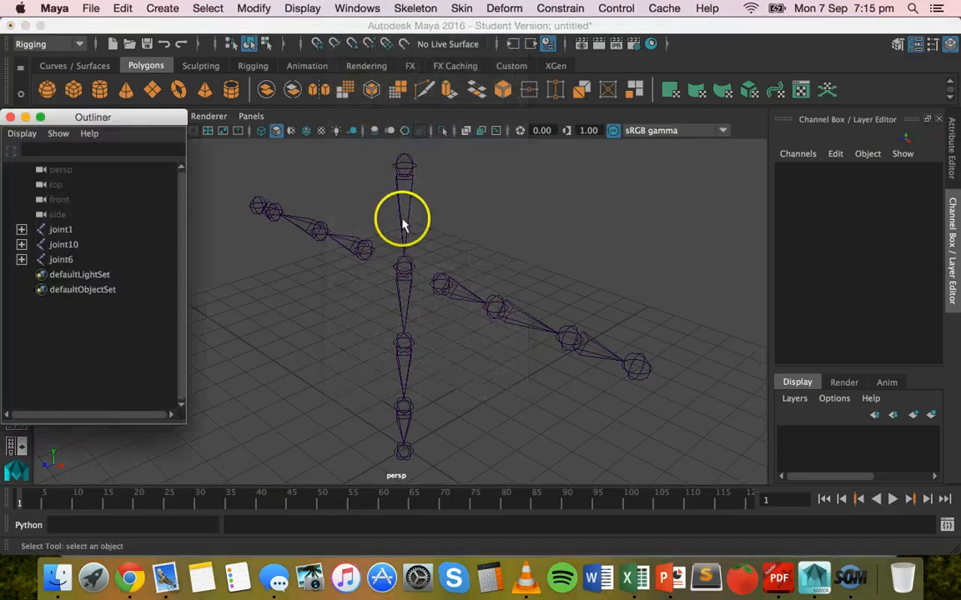
click(365, 250)
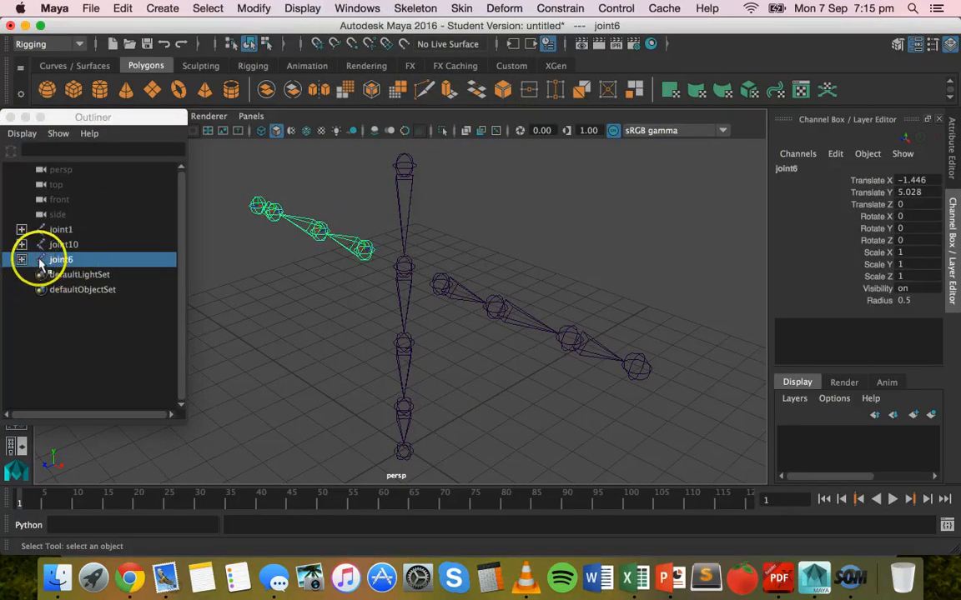
click(400, 165)
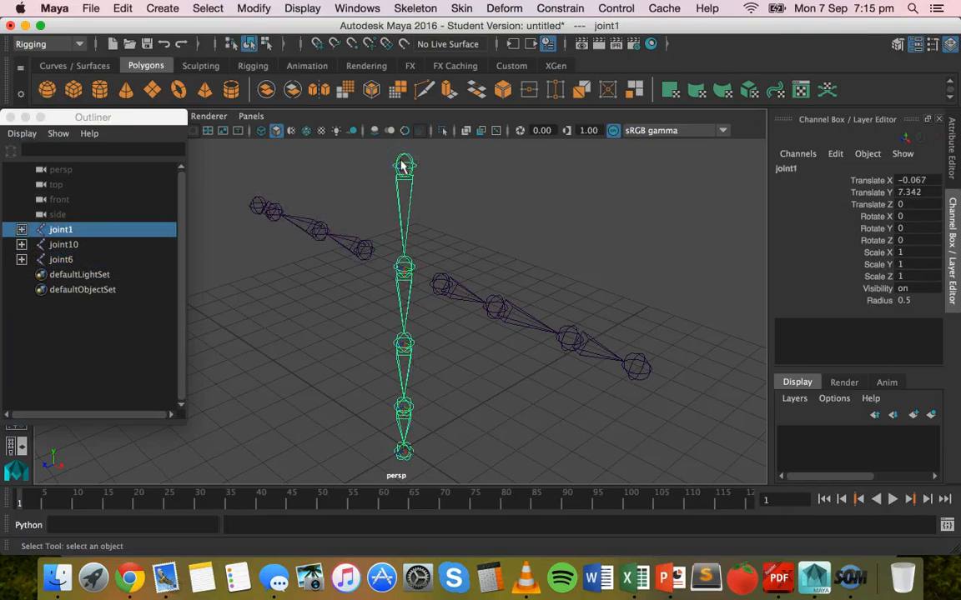
click(440, 289)
click(358, 250)
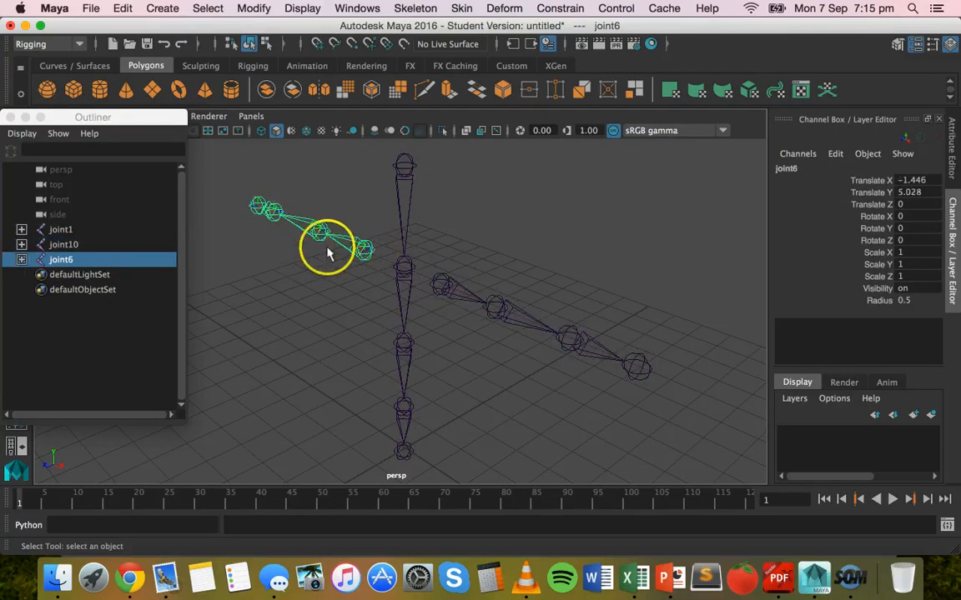
Expand the joint6 hierarchy in the Outliner down to joint9, selecting the child joints to compare them with the skeleton
click(21, 259)
drag(60, 259, 131, 269)
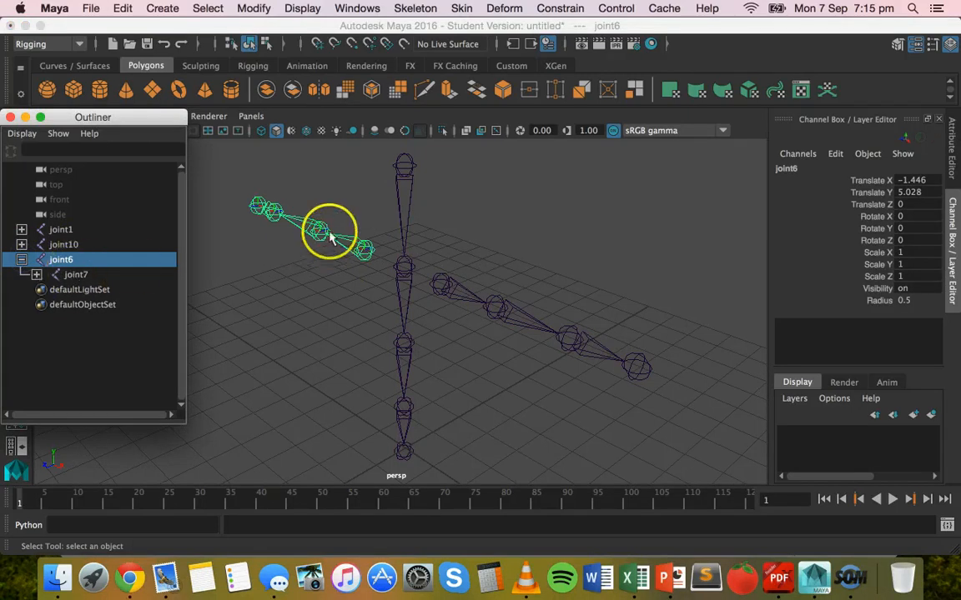
mouse_move(332, 239)
mouse_down()
mouse_move(313, 225)
mouse_move(317, 232)
mouse_up()
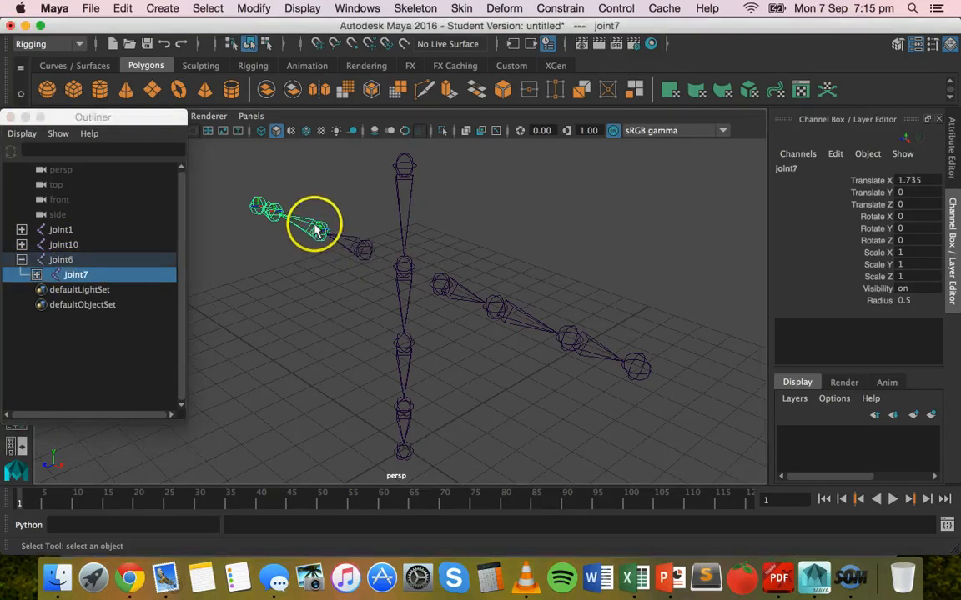
drag(315, 232, 40, 282)
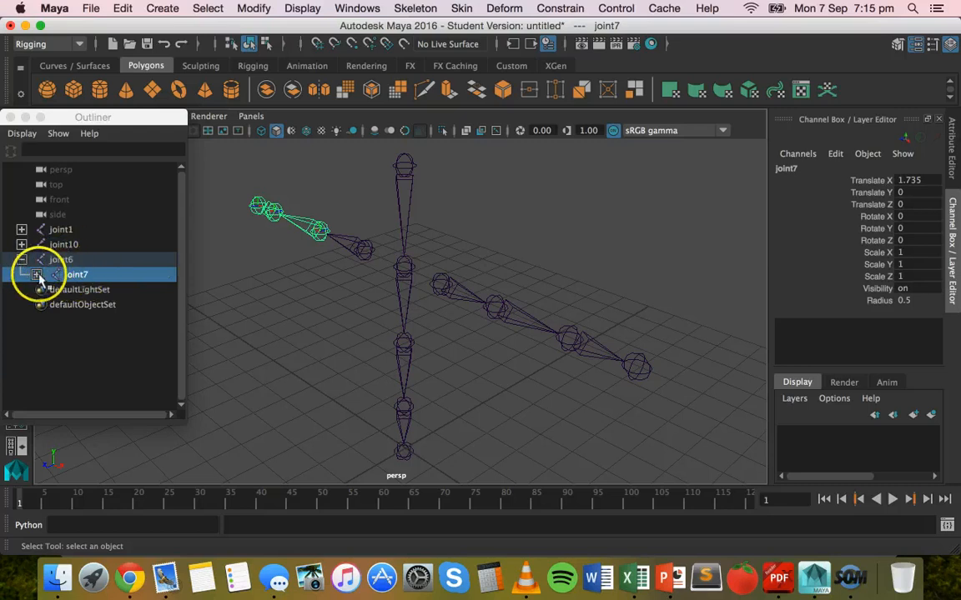
click(37, 276)
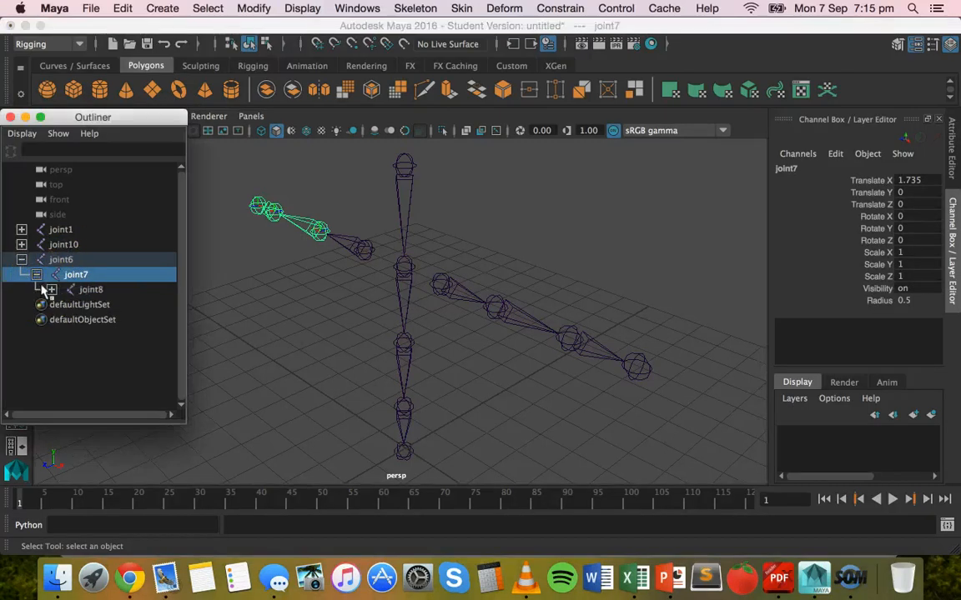
click(90, 289)
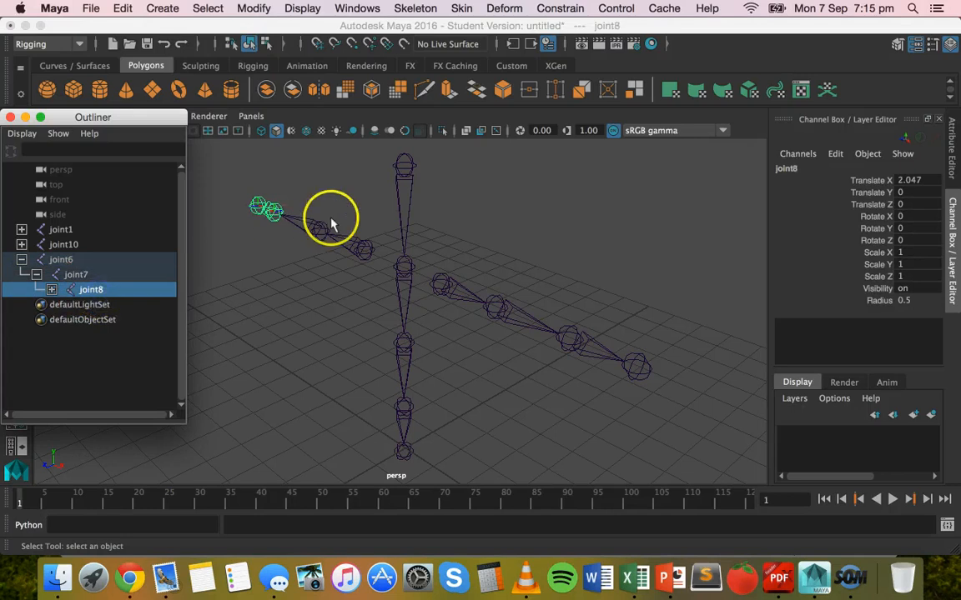
click(53, 289)
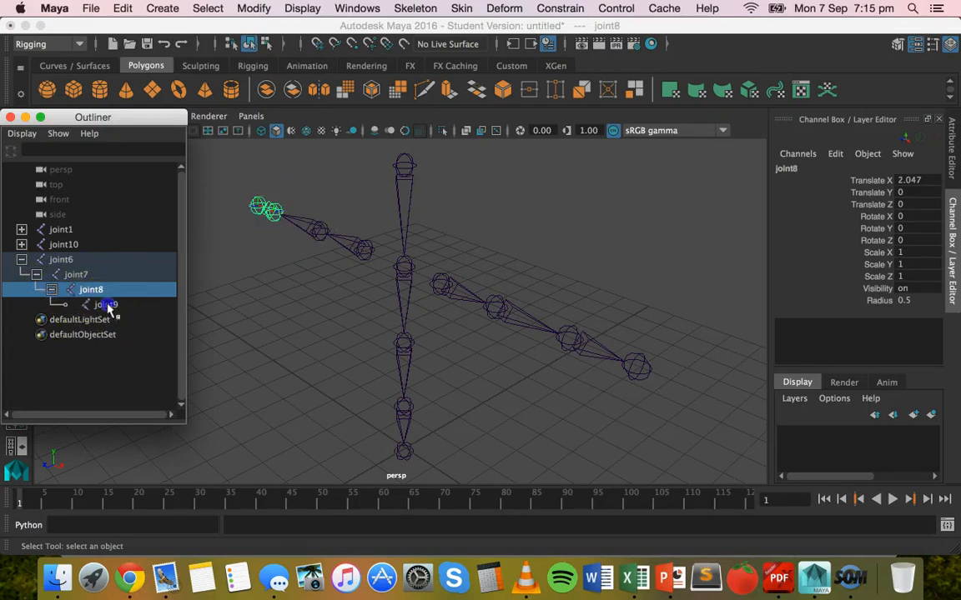
click(141, 306)
Trace the arm chain's parent relationships in the Outliner by selecting joint9, joint8, joint7 and joint6 in turn
middle_drag(140, 305, 90, 292)
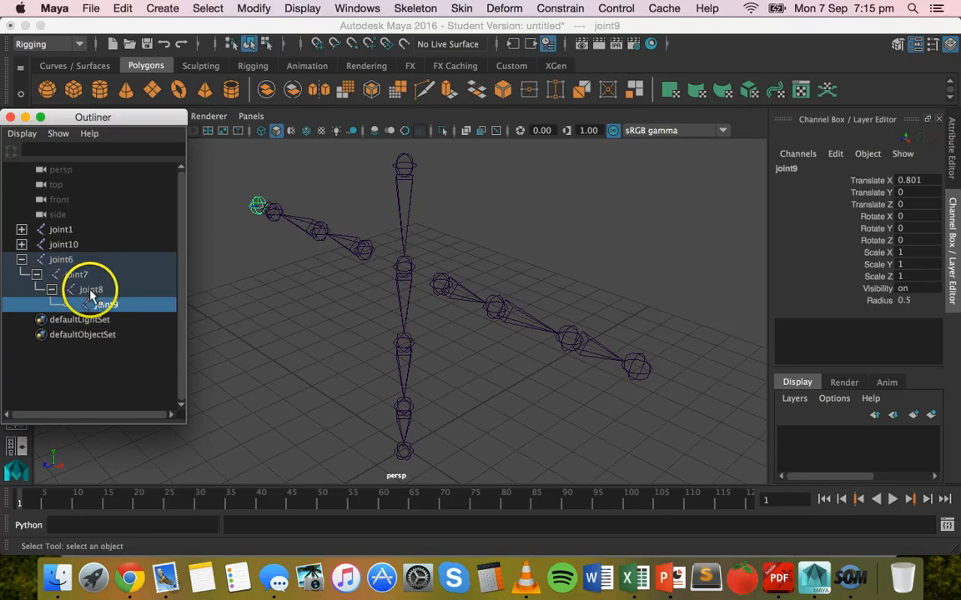
click(90, 291)
click(113, 306)
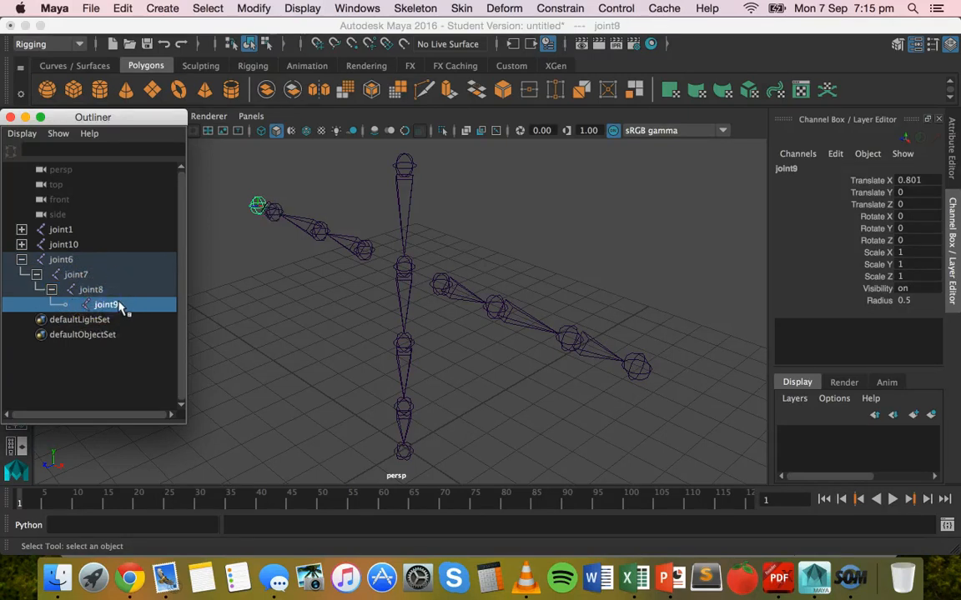
click(90, 292)
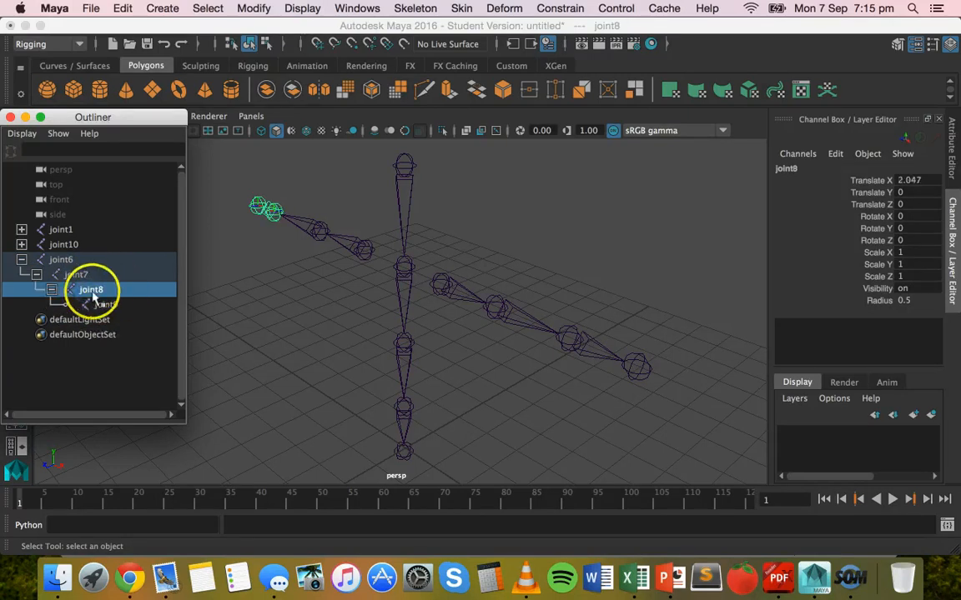
click(79, 275)
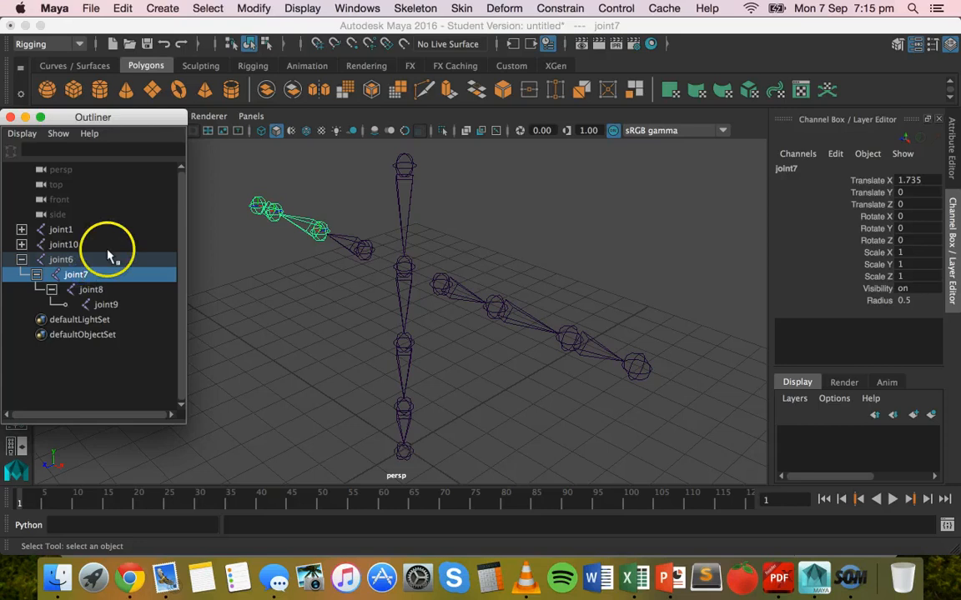
click(60, 261)
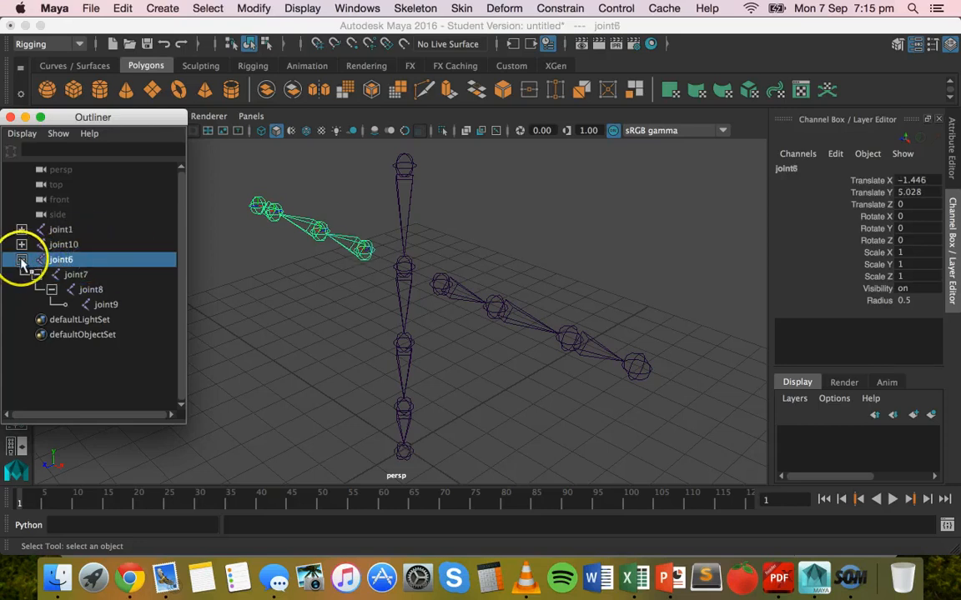
Collapse the joint6 hierarchy and close the Outliner, leaving nothing selected
click(21, 260)
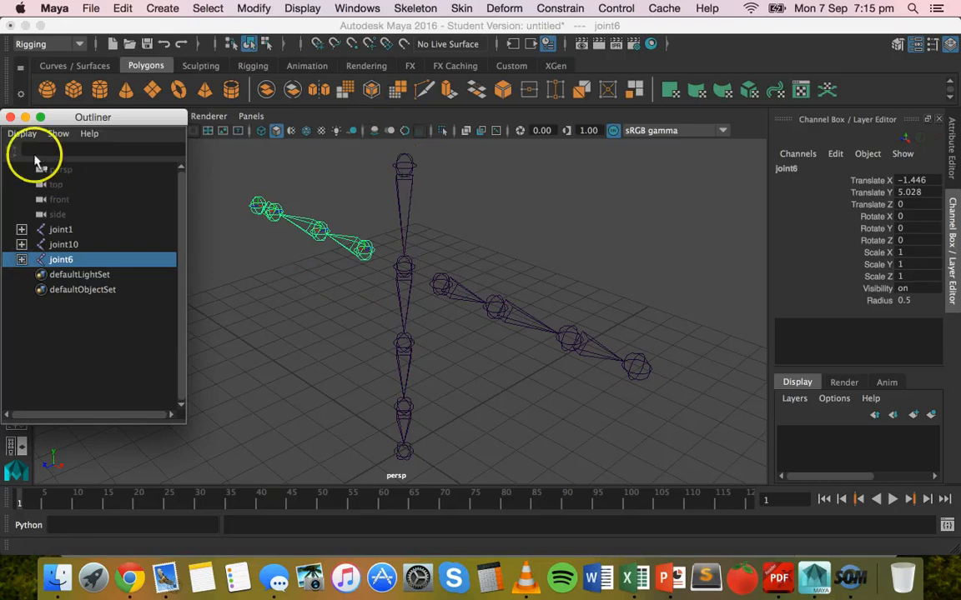
click(10, 117)
click(379, 292)
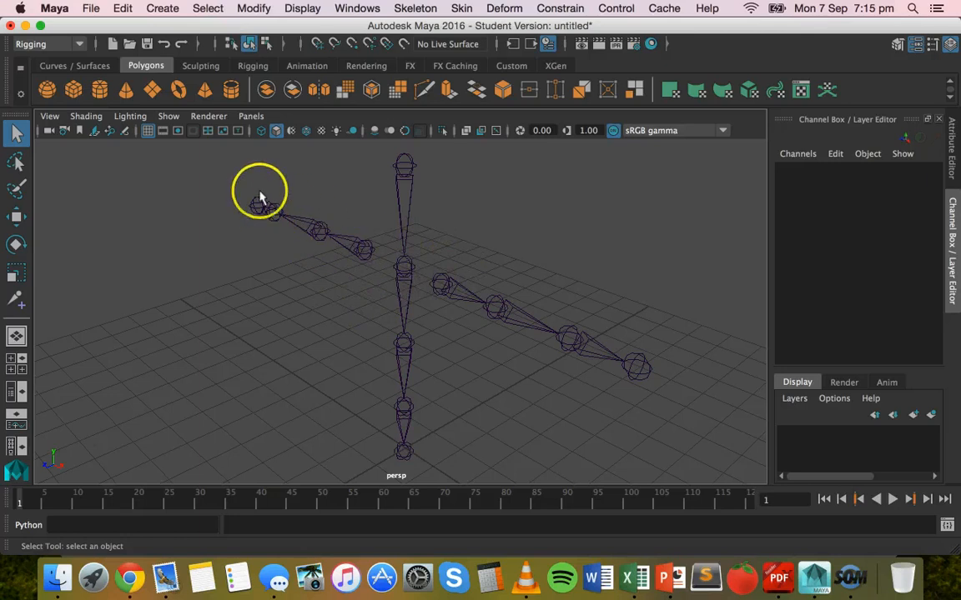
Connect the arm chain's root joint6 to spine joint2 using the Connect joint mode, and clear the selection
click(356, 253)
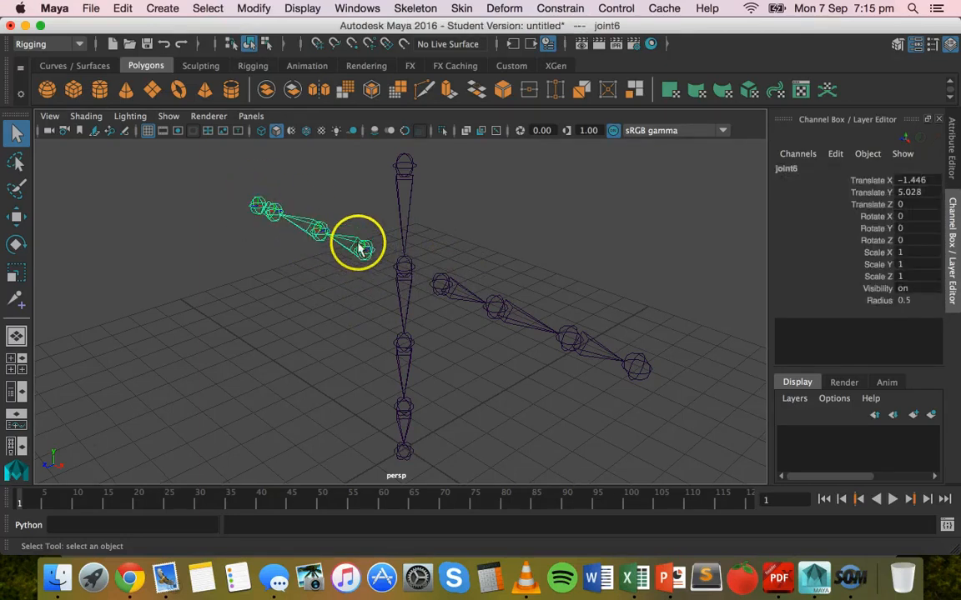
click(405, 268)
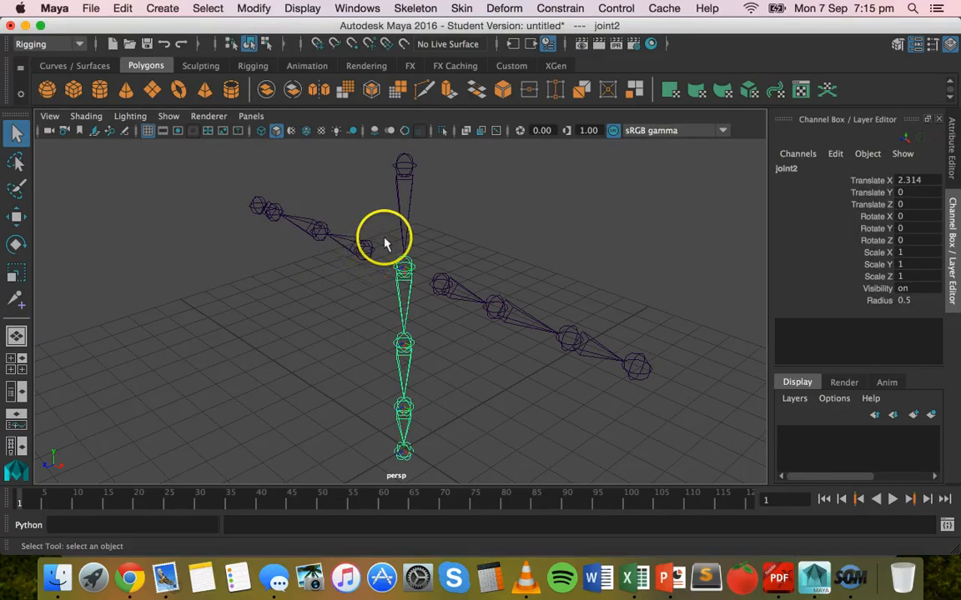
click(364, 249)
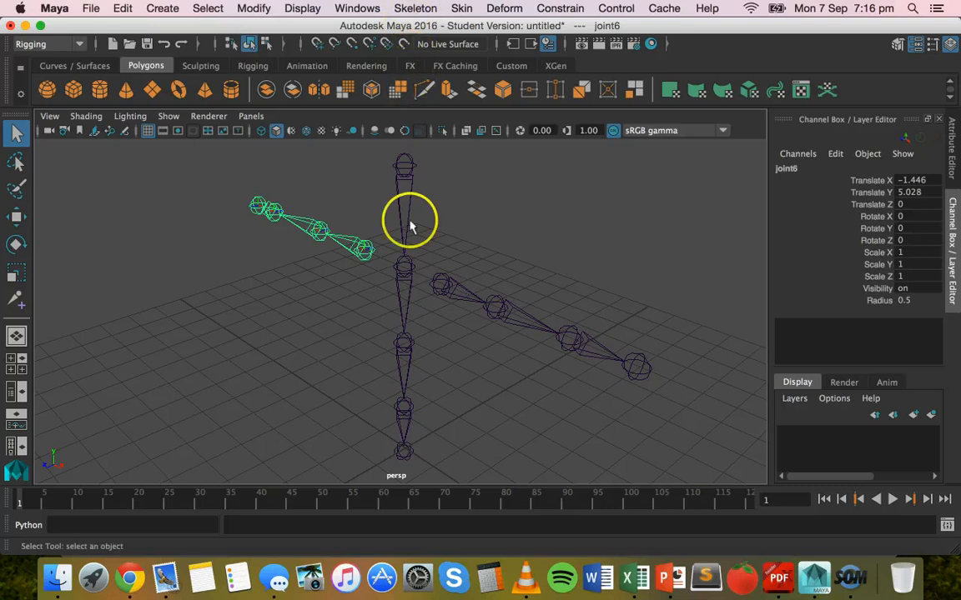
click(403, 265)
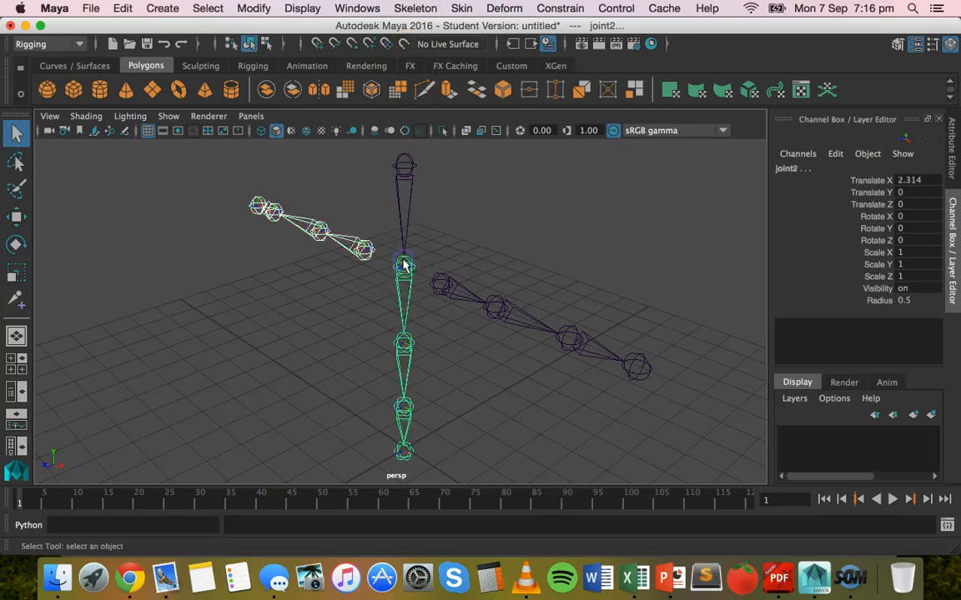
click(415, 8)
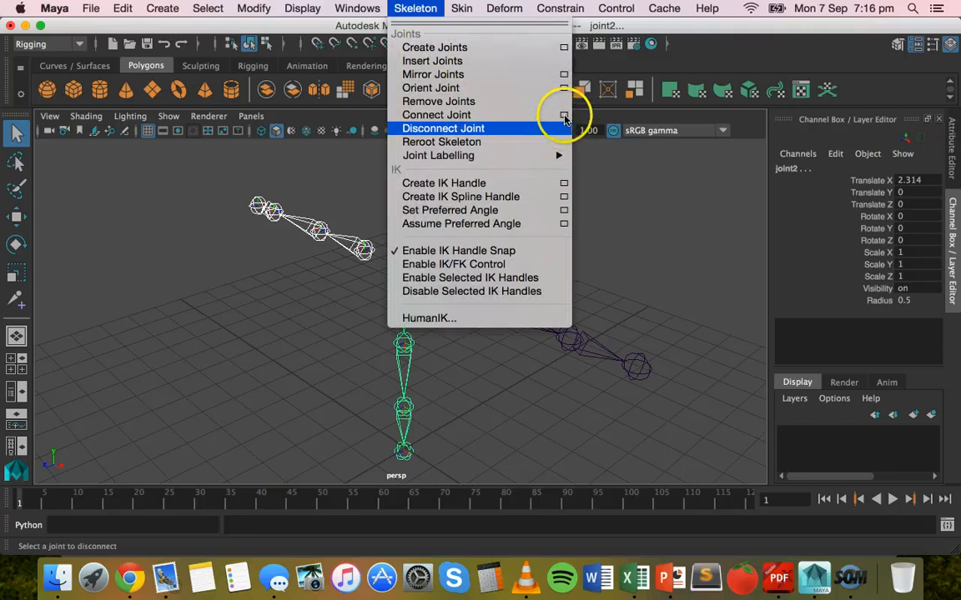
click(563, 114)
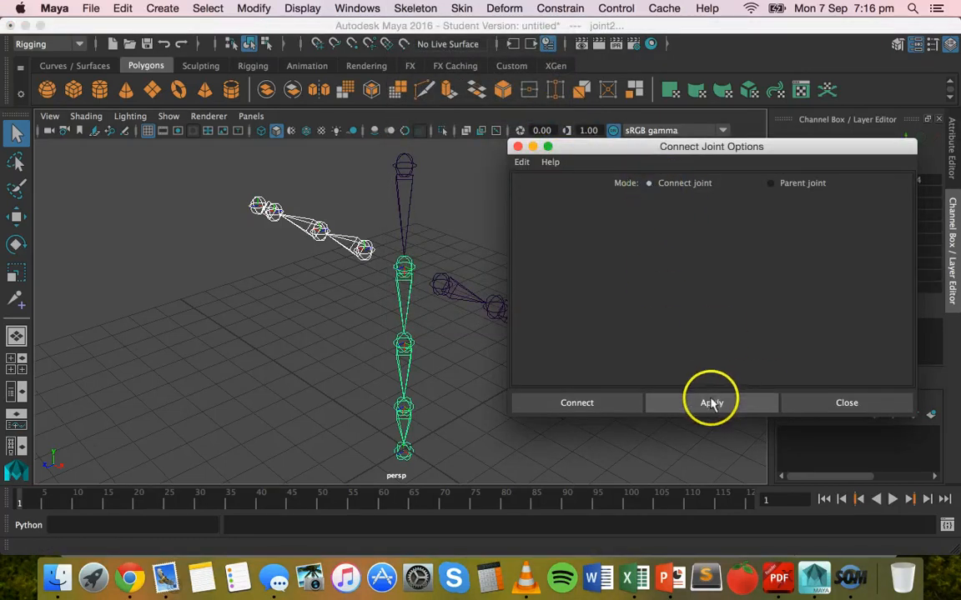
click(711, 403)
click(811, 400)
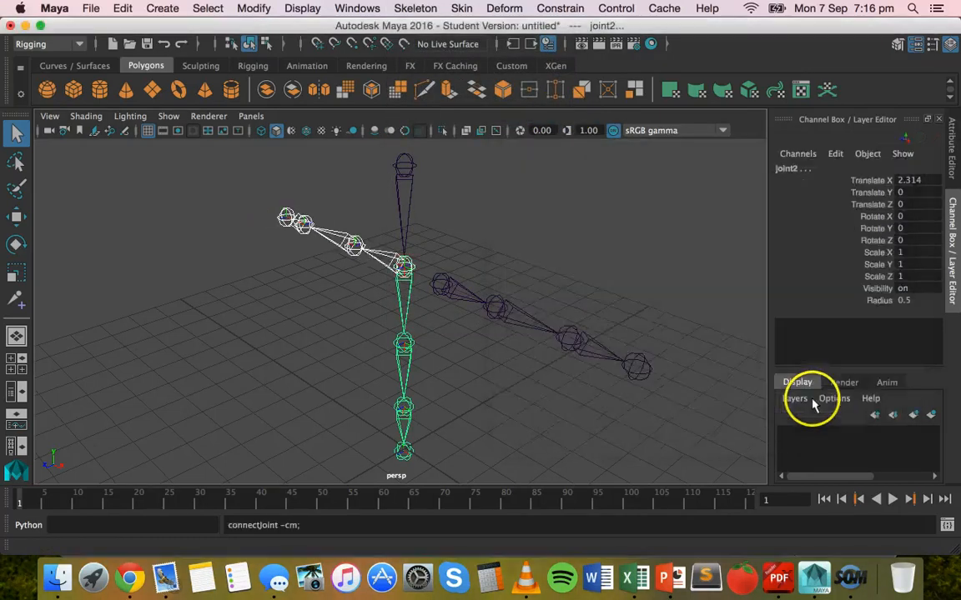
click(284, 237)
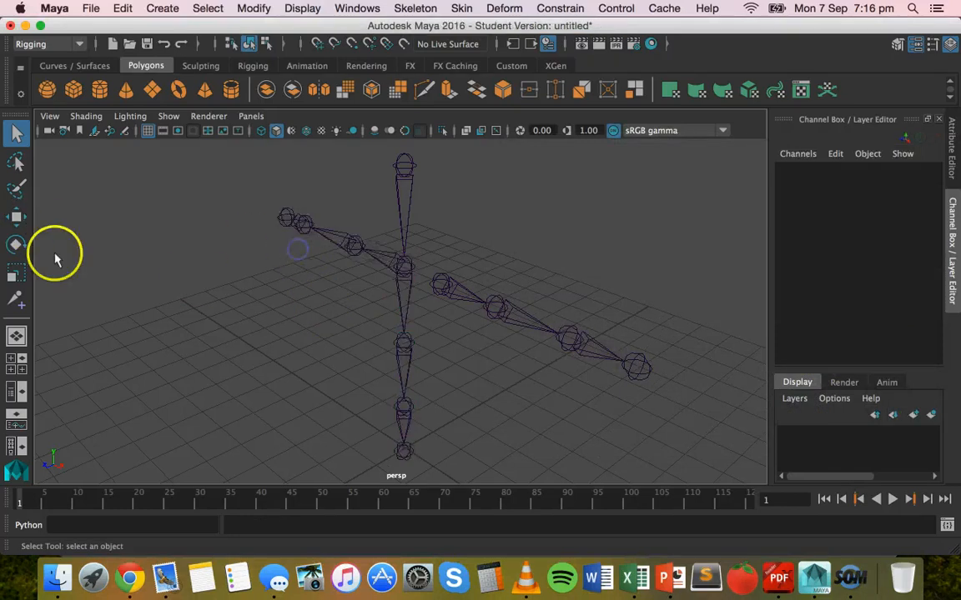
Test the connected arm by rotating joint8 and joint7 about their Y axes, and undo the rotations
click(17, 241)
click(301, 221)
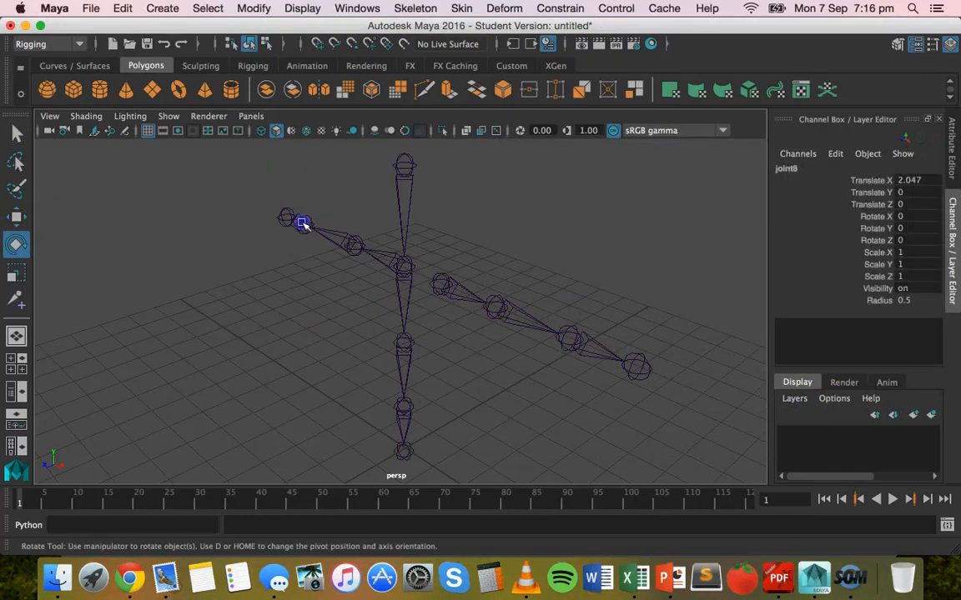
drag(301, 238, 331, 259)
click(355, 248)
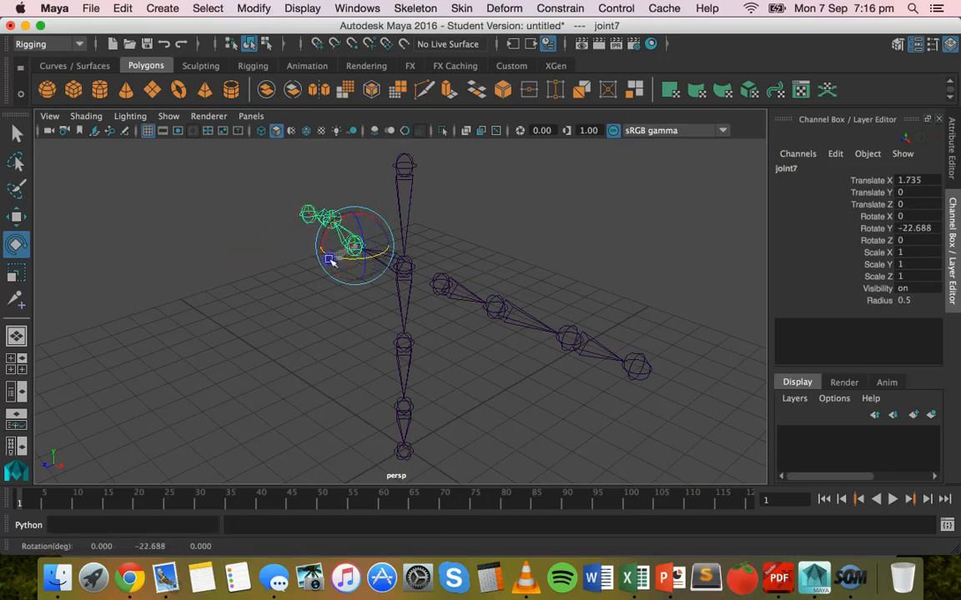
key(ctrl+z)
key(ctrl+z)
key(ctrl+z)
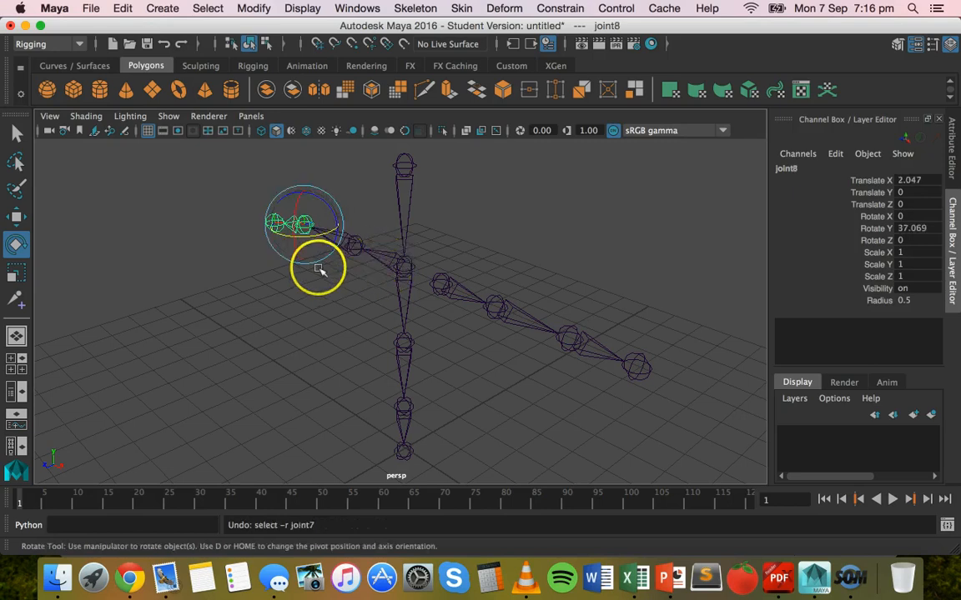
Swing the whole connected arm back and forth by rotating its root joint6 about the Y axis
click(395, 269)
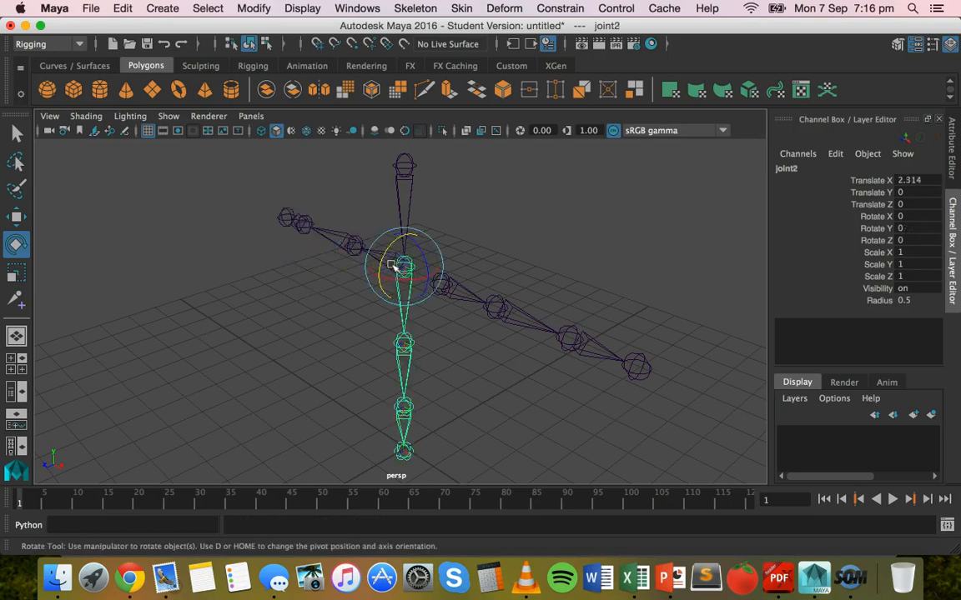
click(360, 252)
click(382, 258)
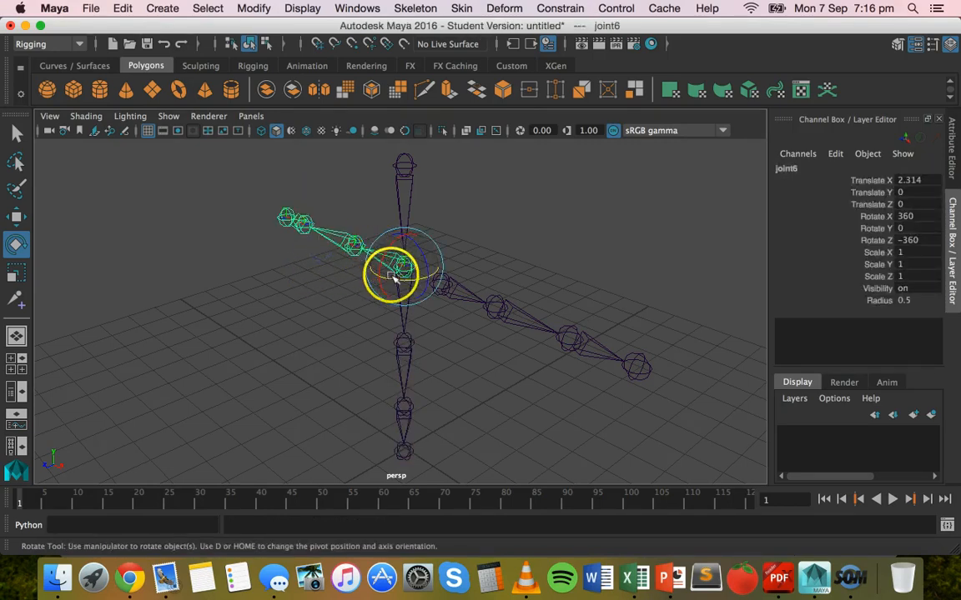
drag(393, 279, 469, 307)
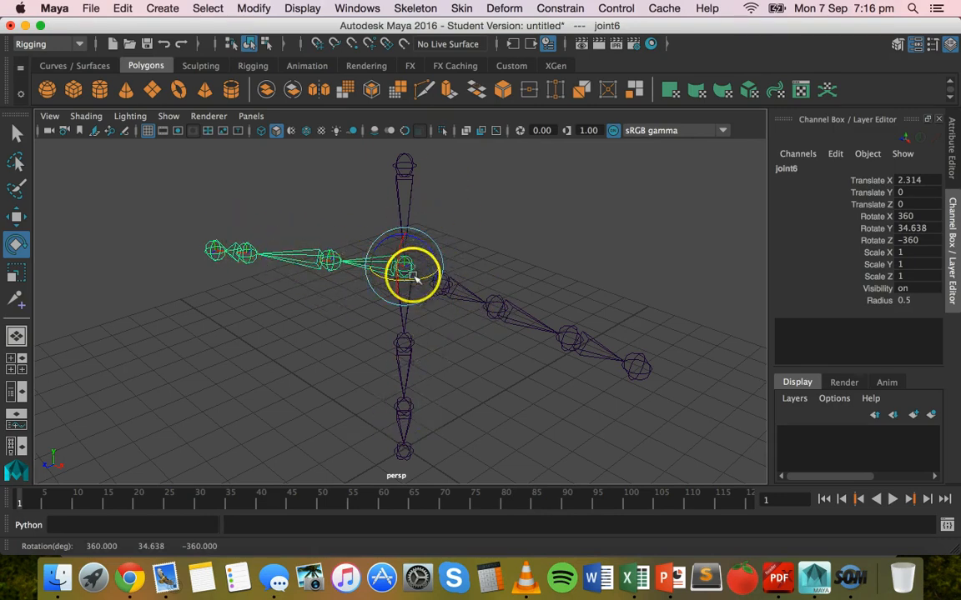
mouse_move(408, 282)
mouse_down()
mouse_move(356, 274)
mouse_move(439, 274)
mouse_move(403, 267)
mouse_up()
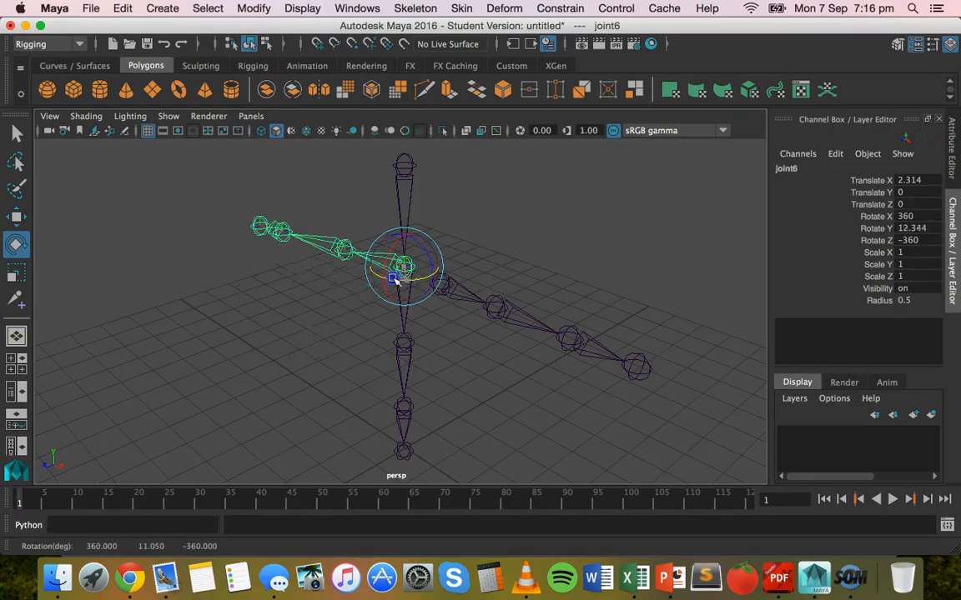
Connect the other arm chain's root joint10 to spine joint2 with the same Connect Joint settings
key(q)
click(423, 271)
click(415, 9)
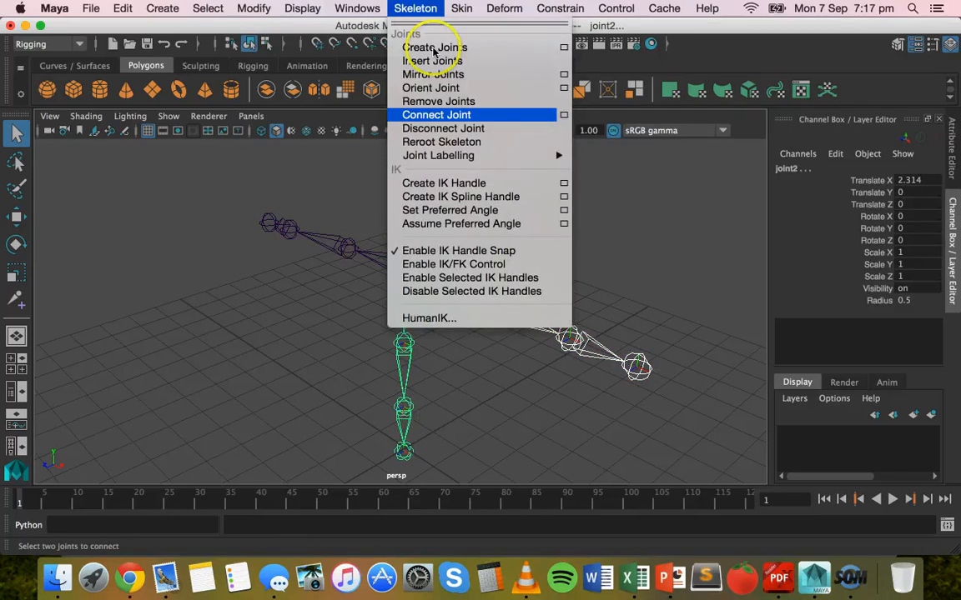
click(451, 115)
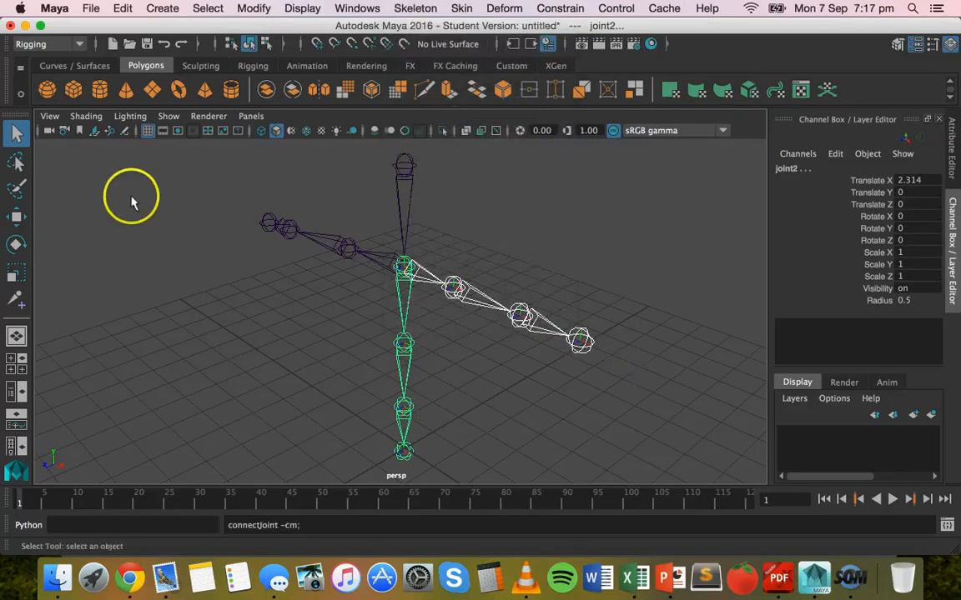
Rotate the second arm from its root joint10 to about 7, 17 and 2 degrees in X, Y and Z
click(16, 244)
click(447, 277)
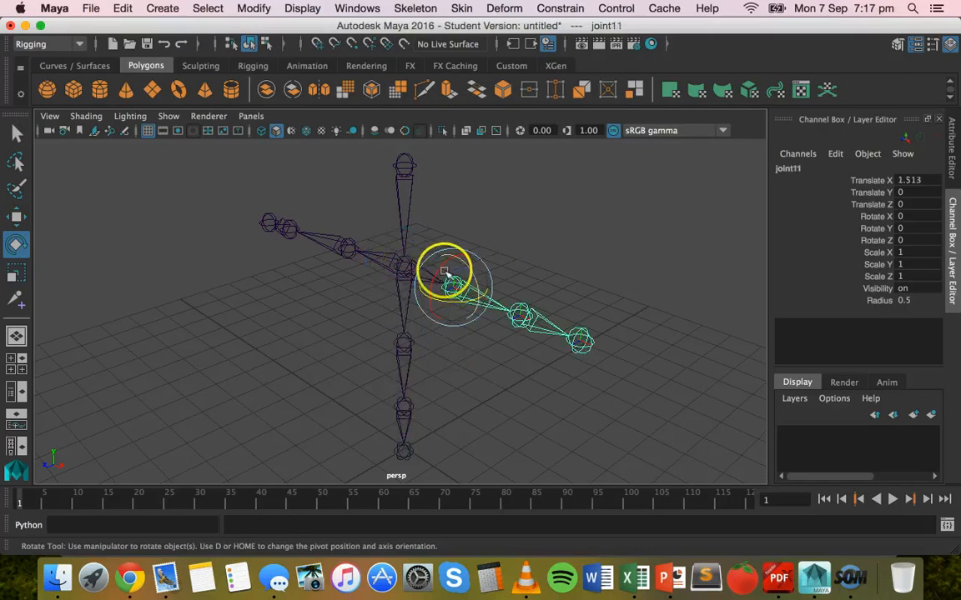
click(408, 268)
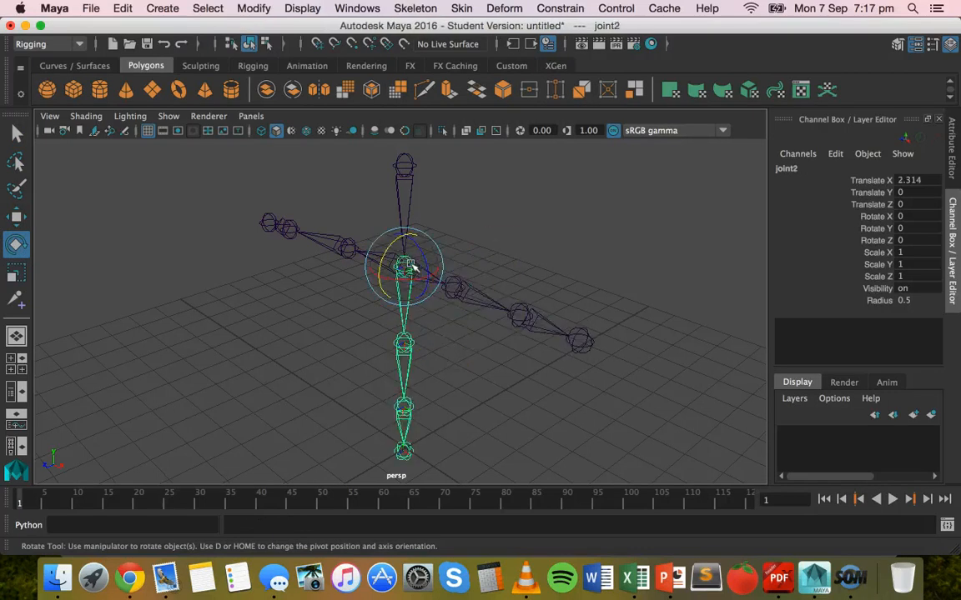
click(488, 250)
click(405, 262)
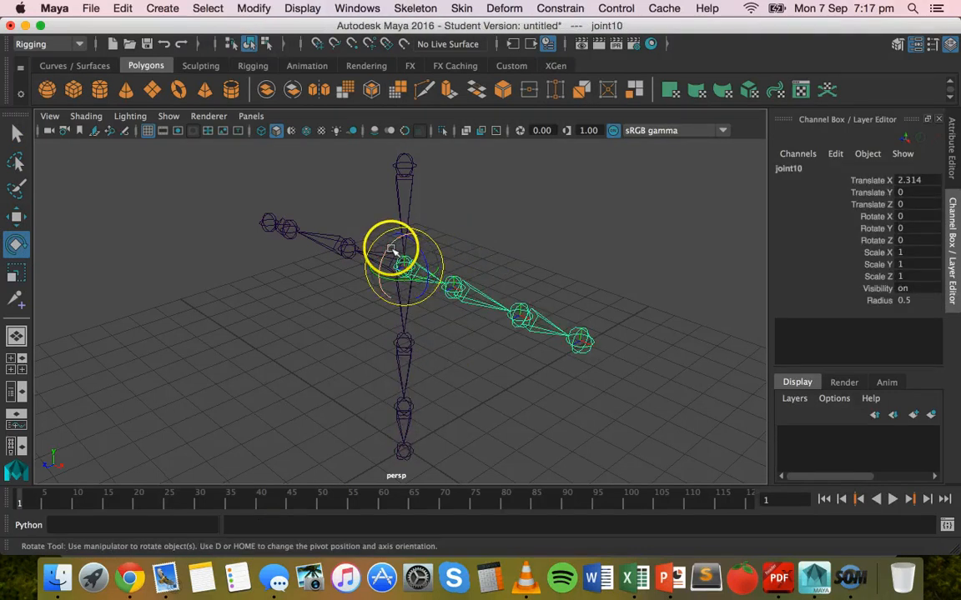
drag(392, 250, 400, 287)
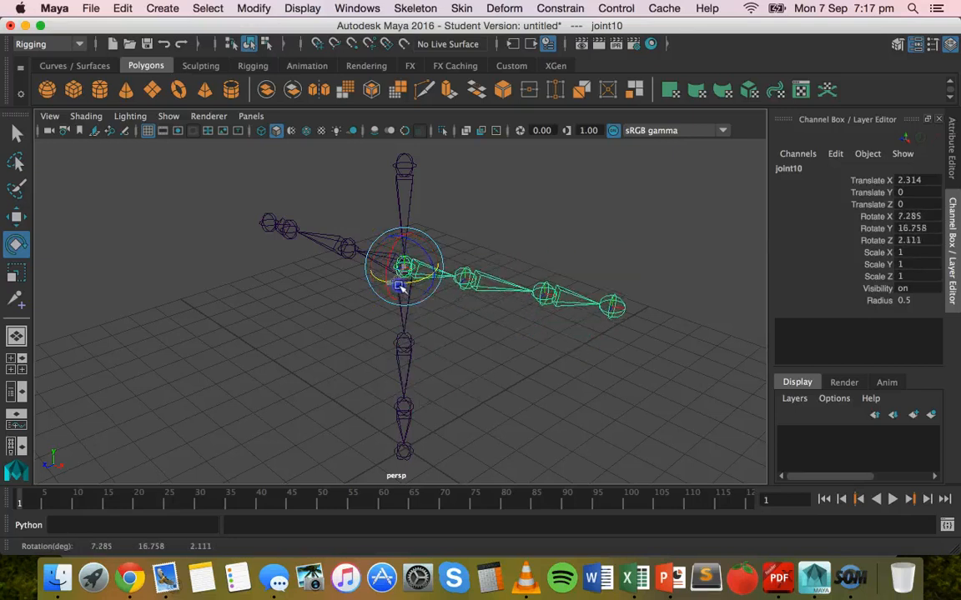
Rotate joint11 about X and bend the end of the second arm at its next joint, then clear the selection
click(458, 283)
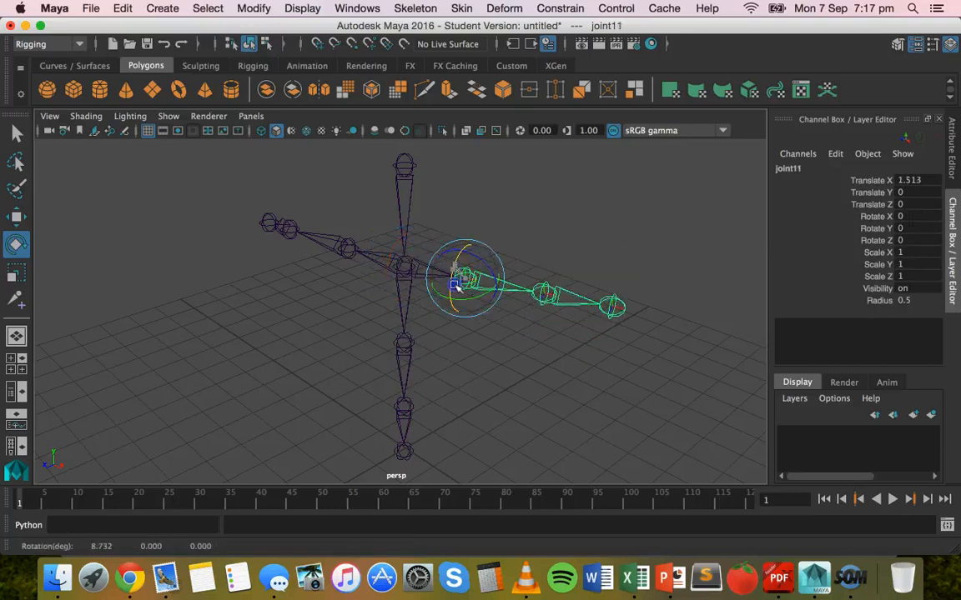
drag(456, 286, 450, 348)
click(544, 297)
click(451, 348)
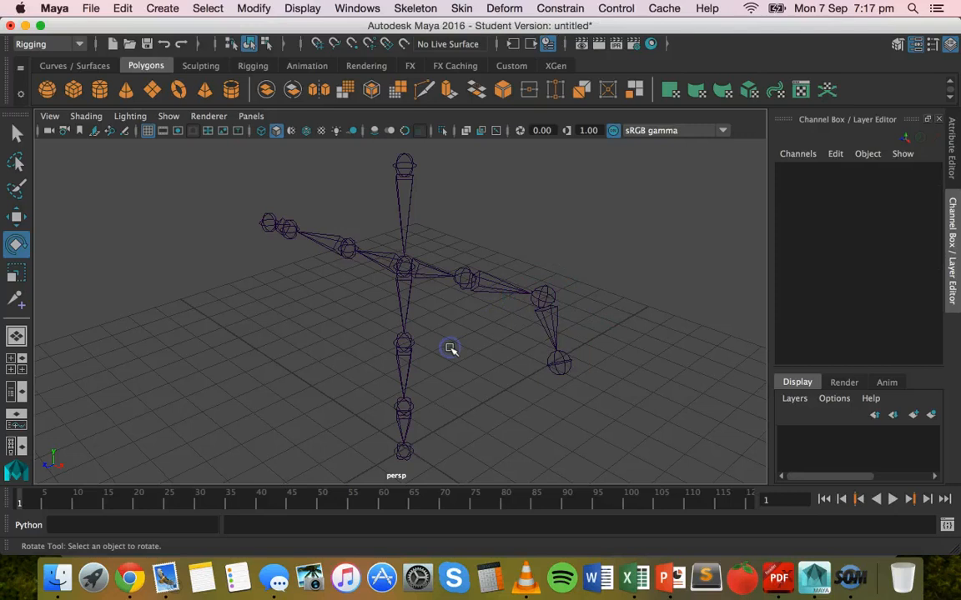
Undo the test rotations and both joint connections until the two arm chains are separate from the spine, leaving nothing selected
key(z)
key(z)
key(z)
key(z)
key(z)
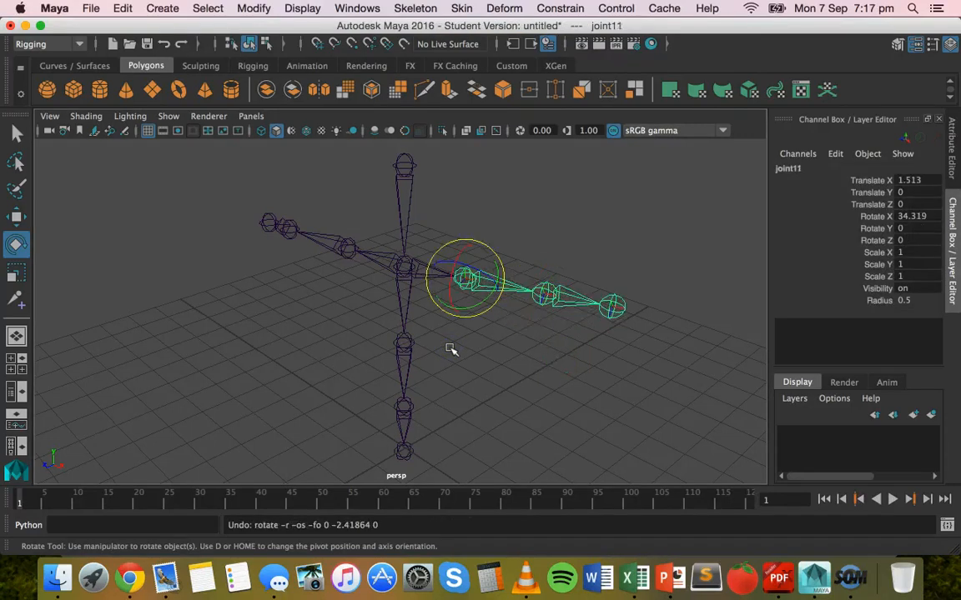
key(z)
key(z)
key(z)
key(z)
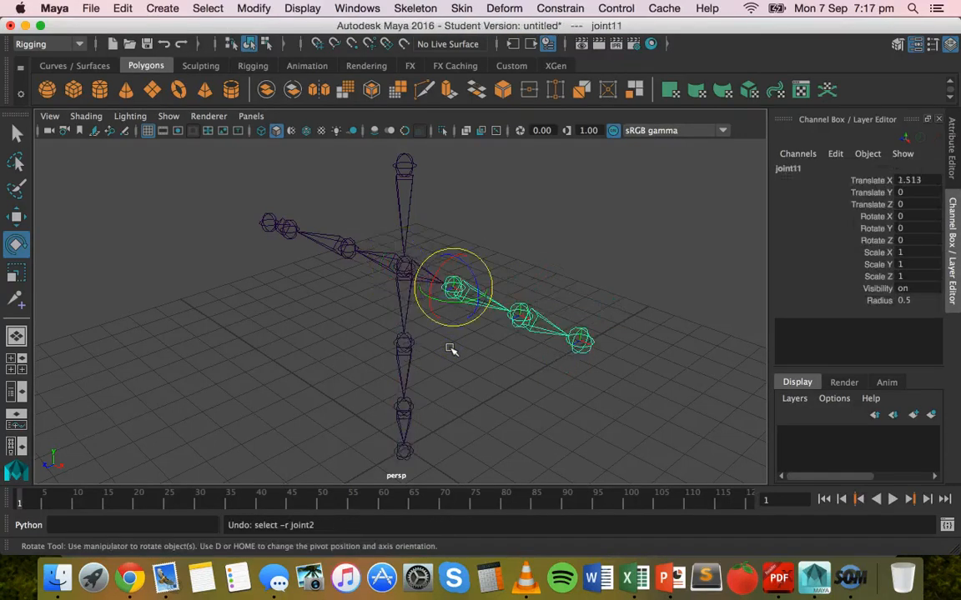
key(z)
key(z)
key(z)
key(z)
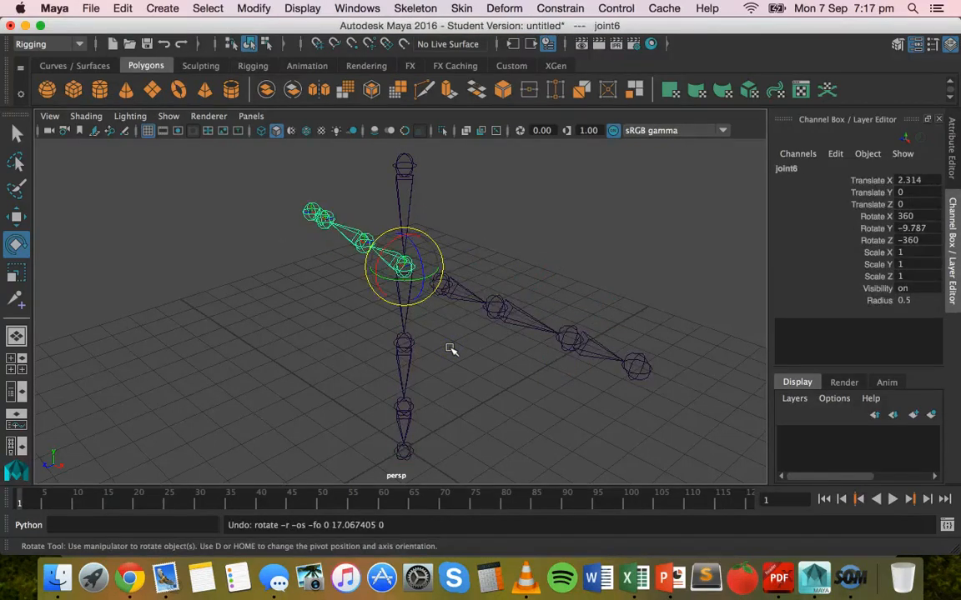
key(z)
key(z)
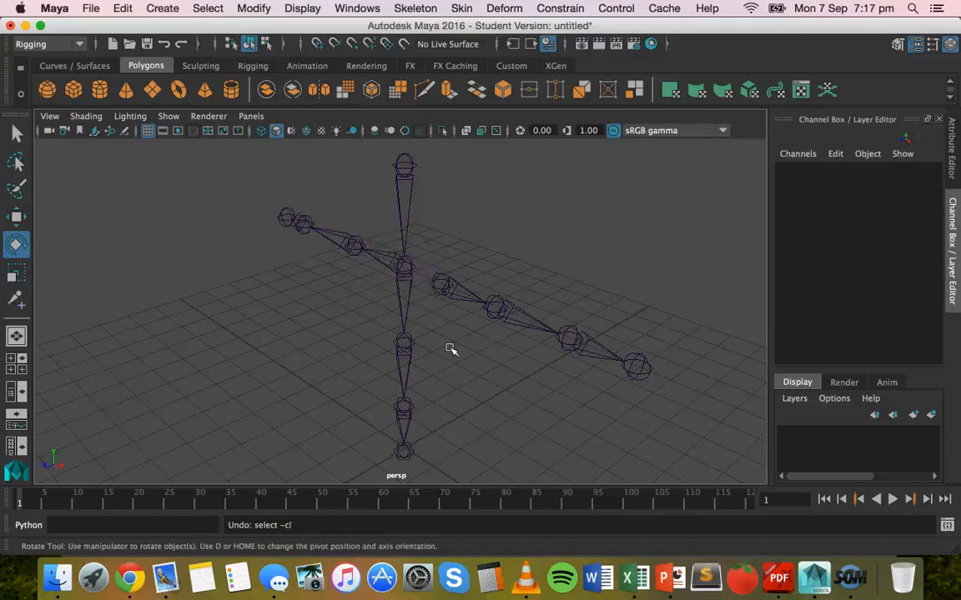
click(17, 133)
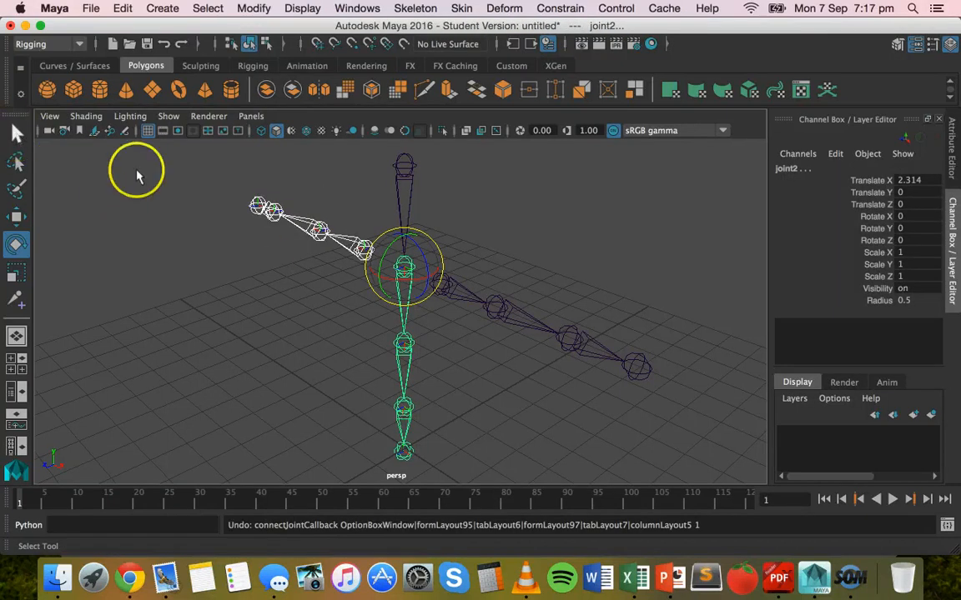
click(306, 305)
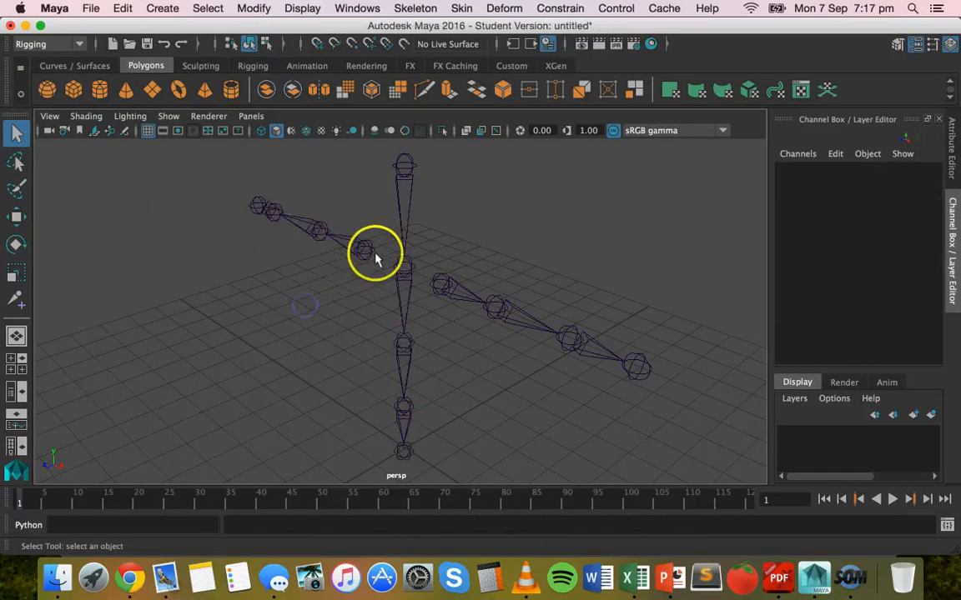
Compare the arm's root joint6 with spine joint2 by selecting each in turn, and clear the selection
click(360, 256)
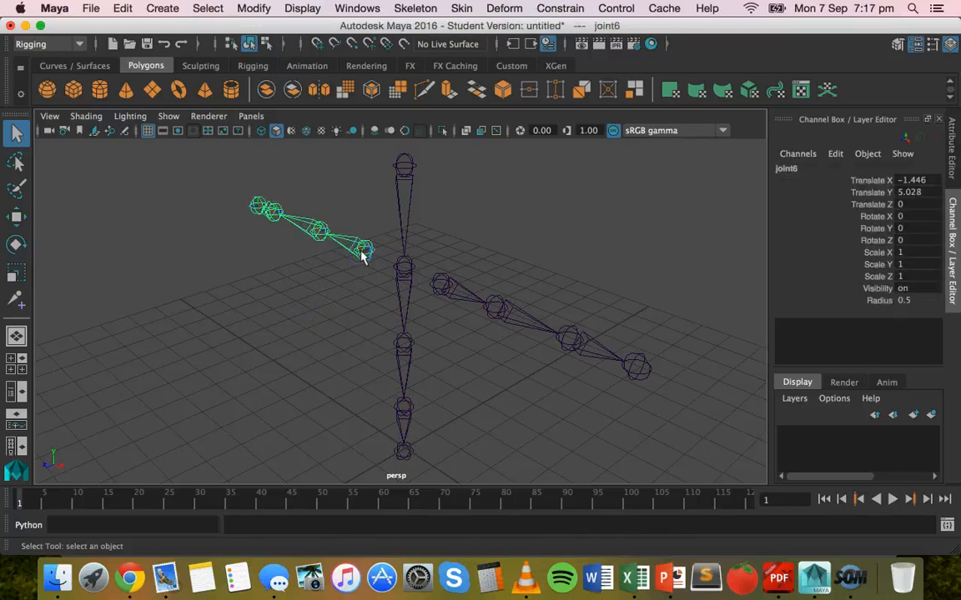
click(405, 267)
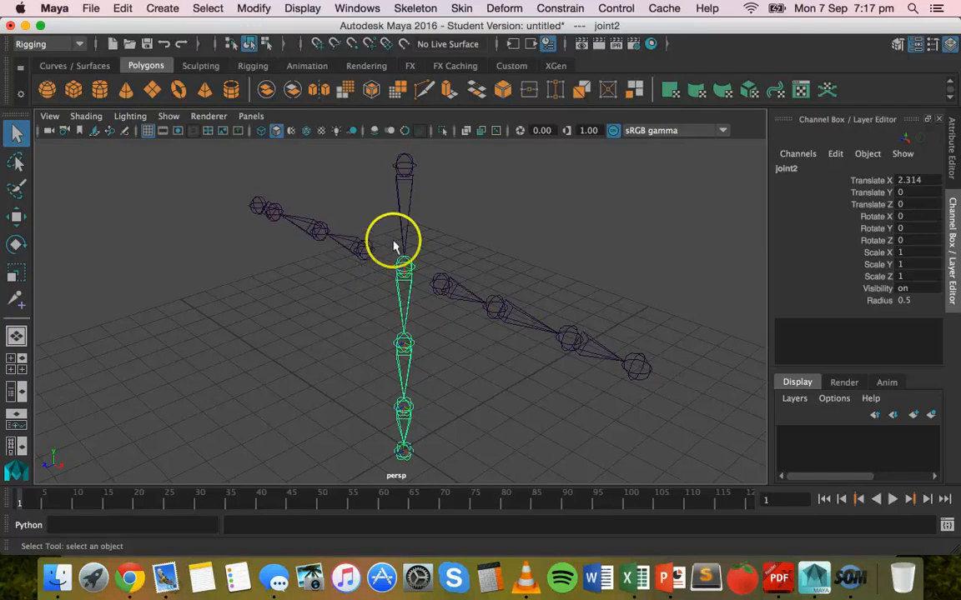
click(367, 250)
click(246, 322)
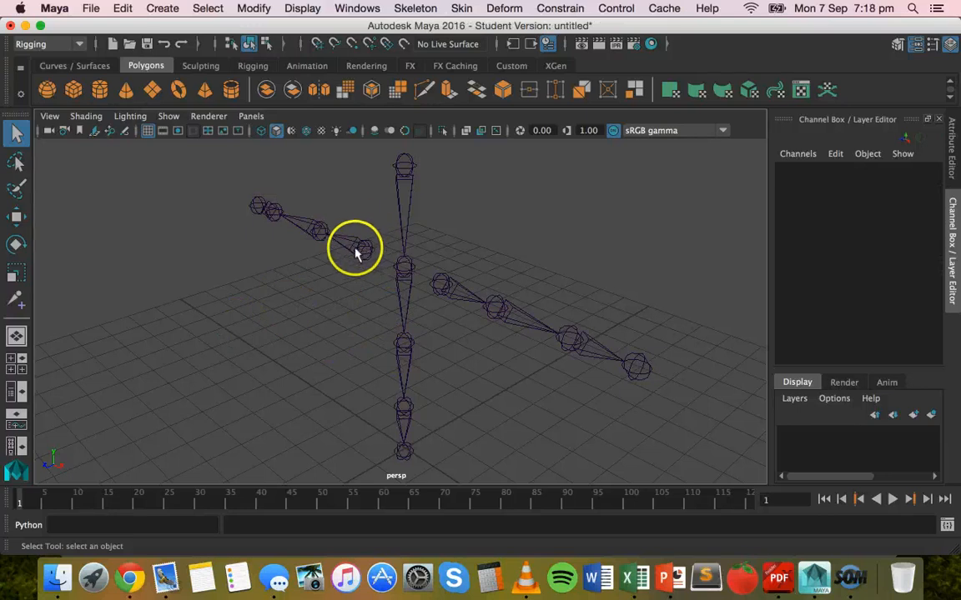
Parent the arm's root joint6 to spine joint2 with Connect Joint in Parent joint mode, close the options and clear the selection
click(361, 252)
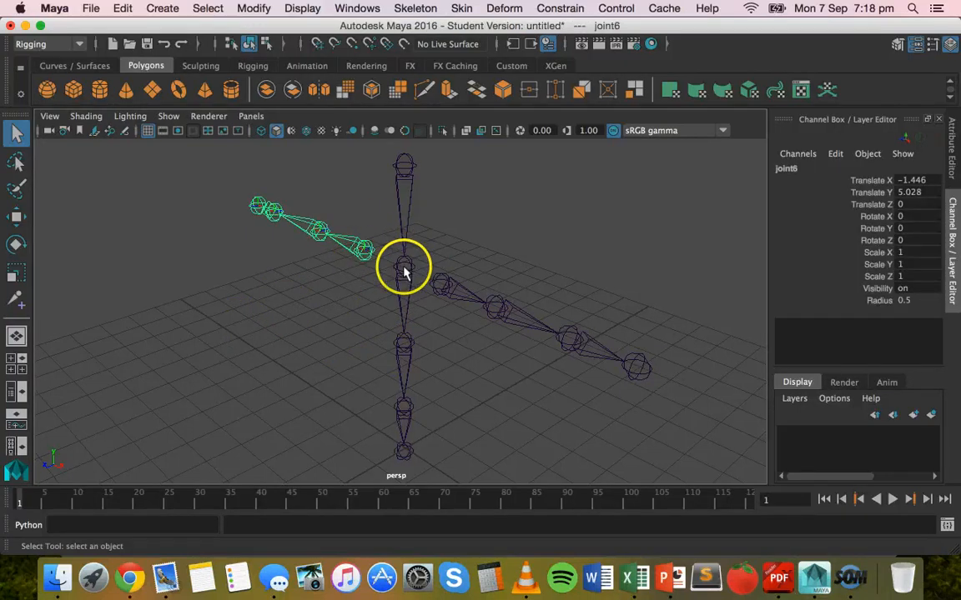
shift+click(406, 268)
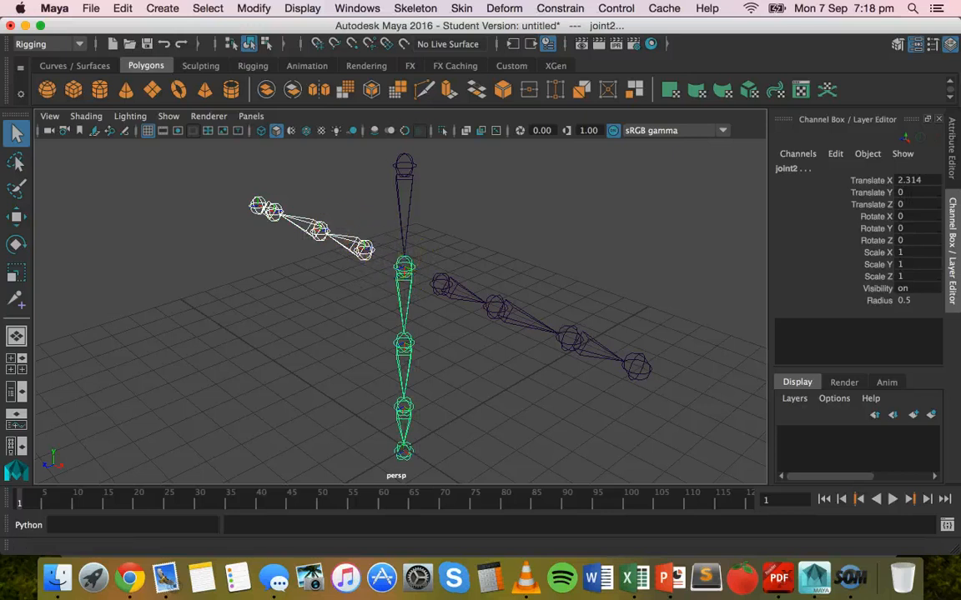
click(416, 8)
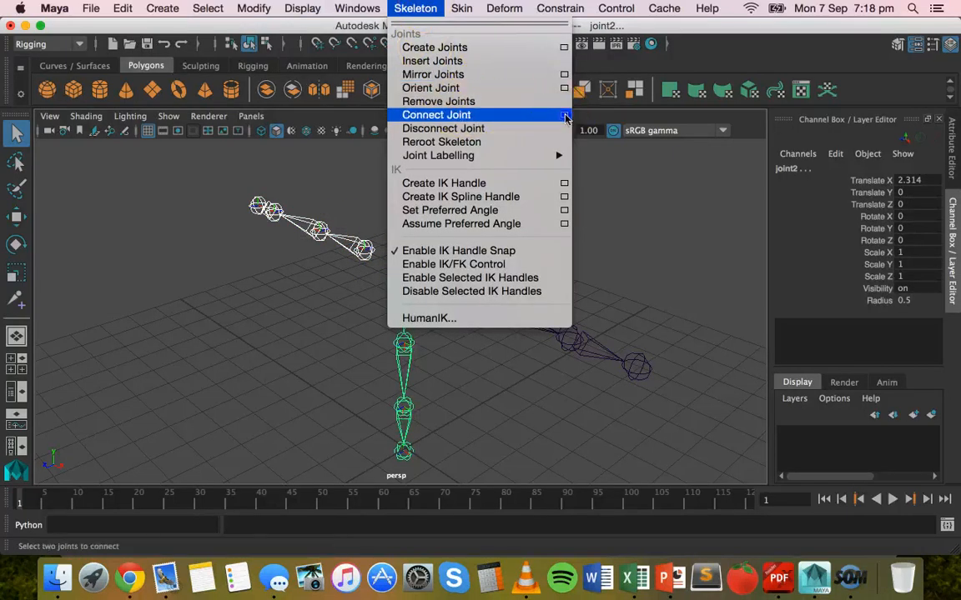
click(566, 116)
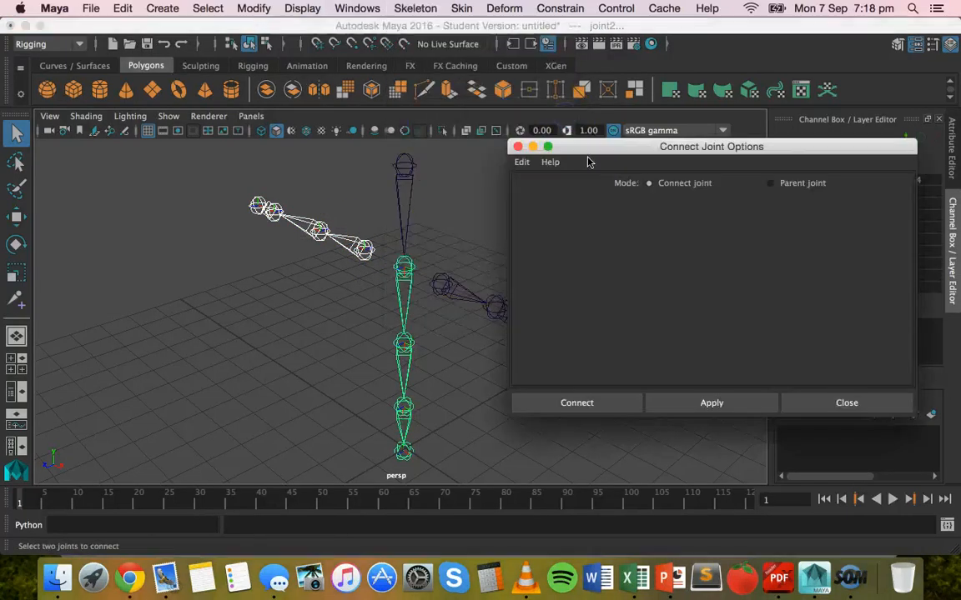
click(775, 185)
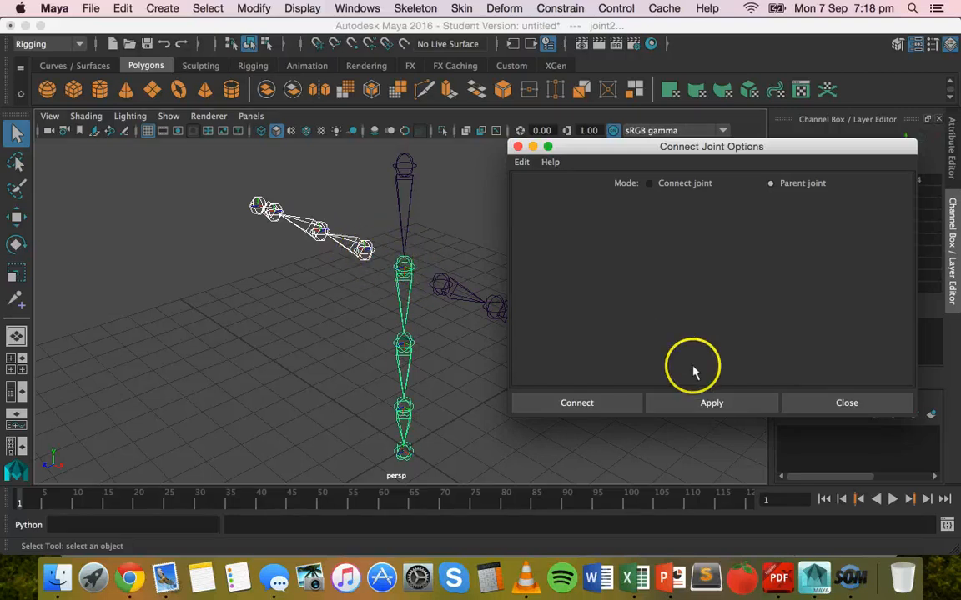
click(724, 404)
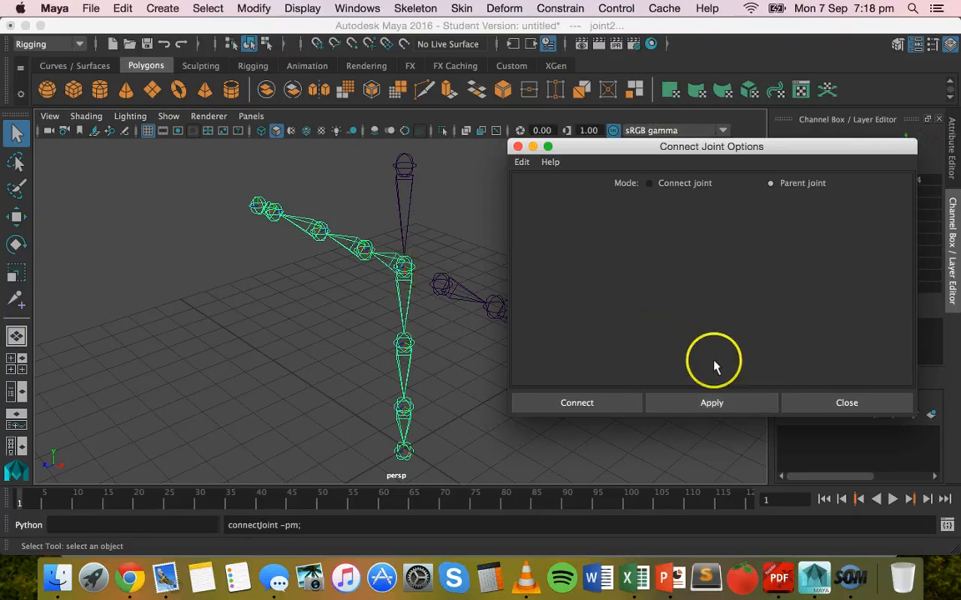
click(817, 403)
click(312, 294)
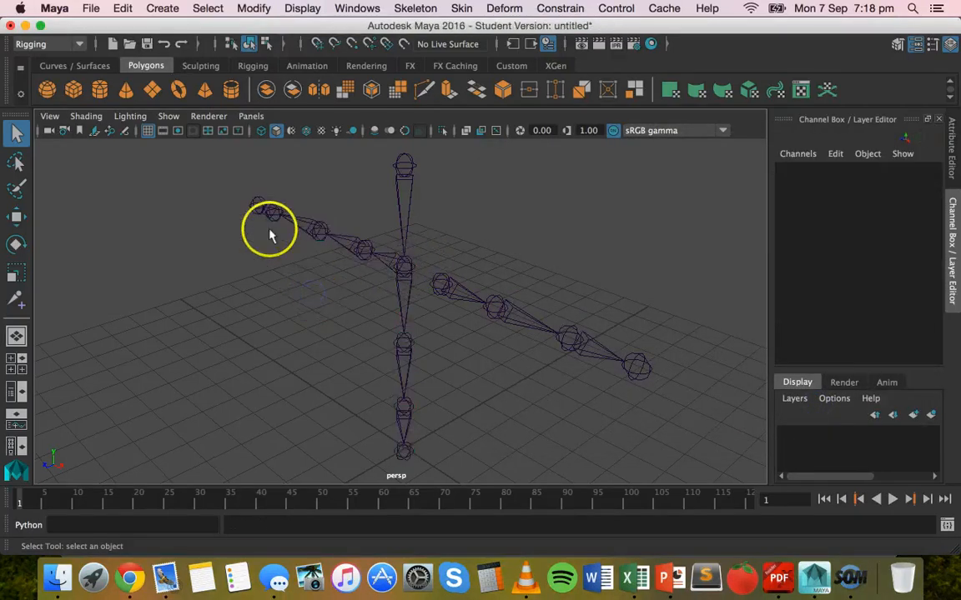
With the Rotate tool, select the bone linking the arm to the spine to check which joint controls it, and clear the selection
click(17, 242)
click(386, 260)
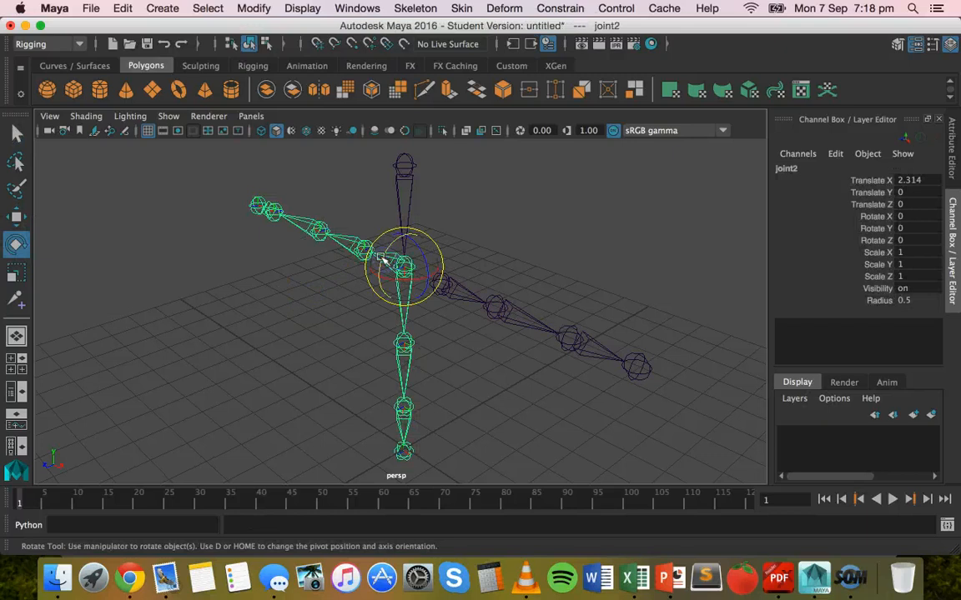
click(390, 258)
click(339, 272)
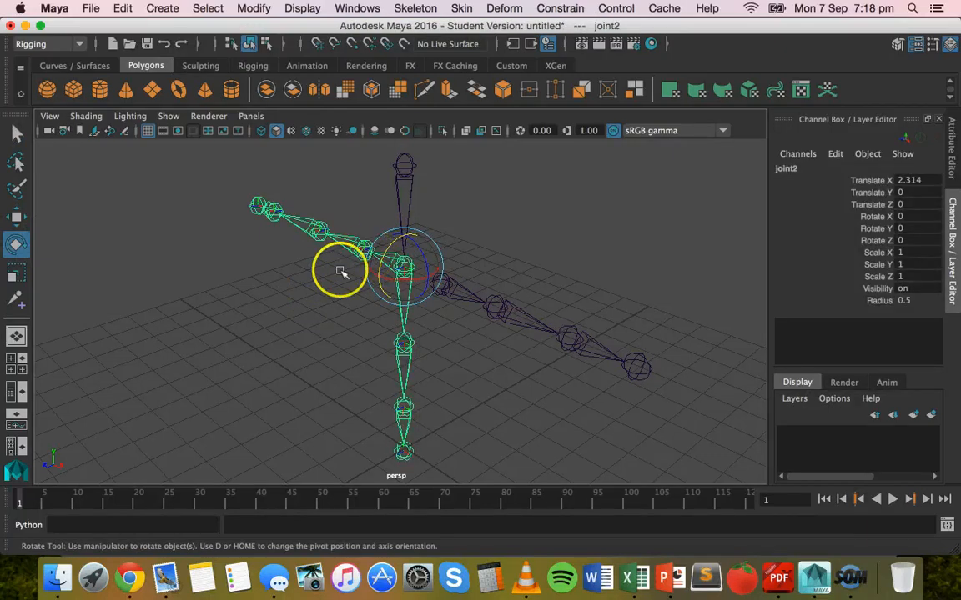
click(325, 291)
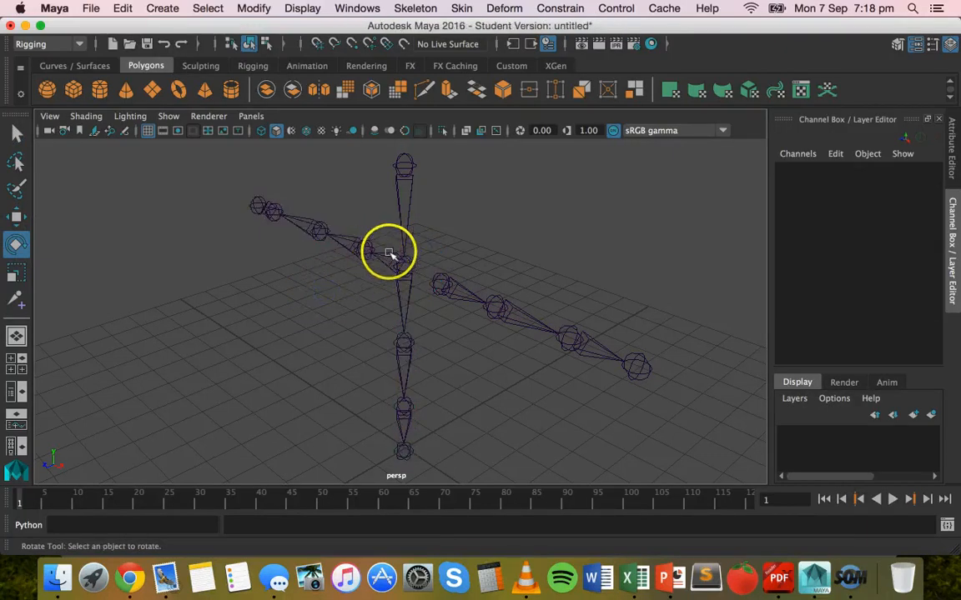
Select joints along the parented arm and the lower spine in turn to examine which parts of the hierarchy each one controls
click(378, 252)
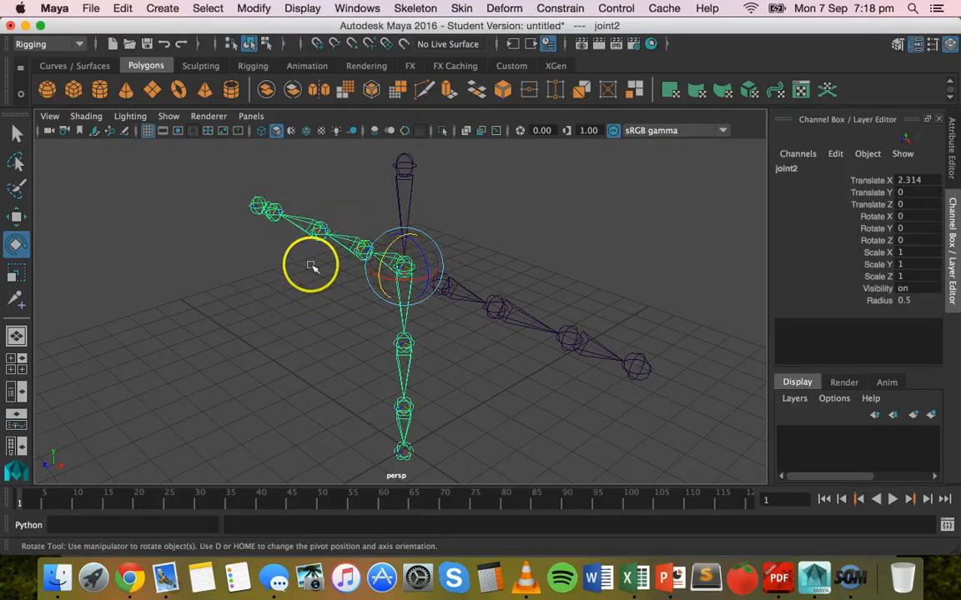
click(355, 244)
click(306, 222)
click(402, 330)
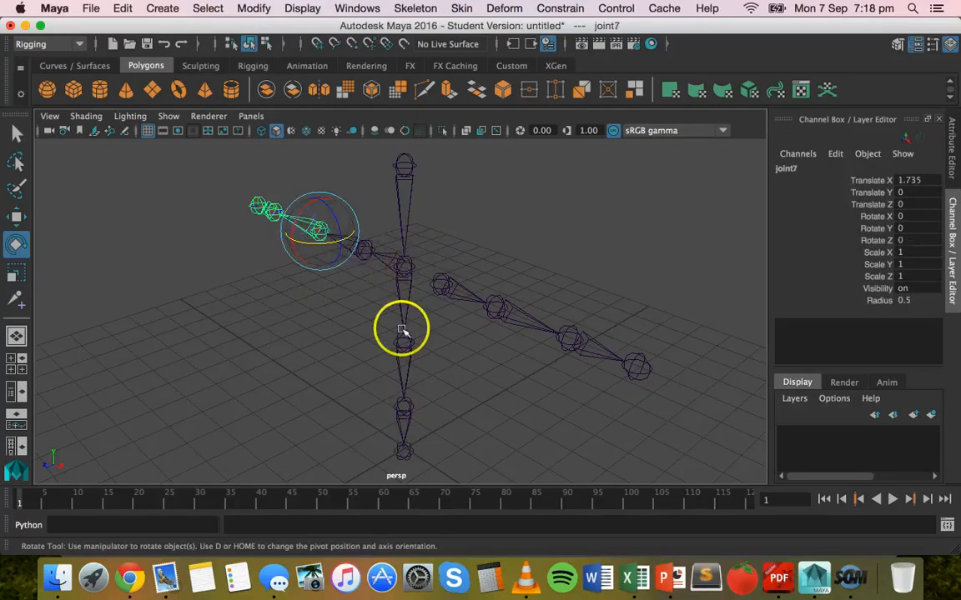
click(299, 224)
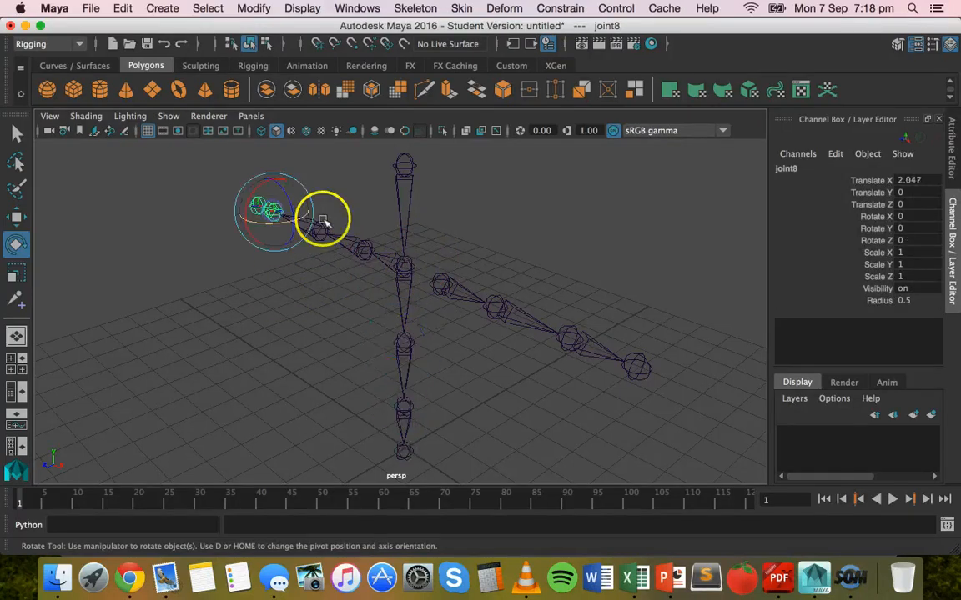
click(362, 248)
click(405, 394)
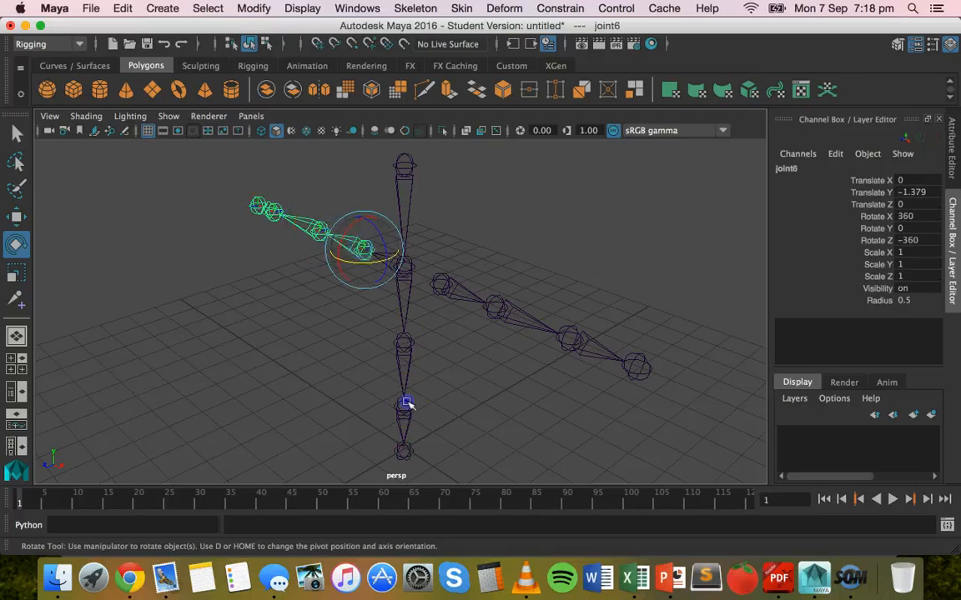
click(406, 347)
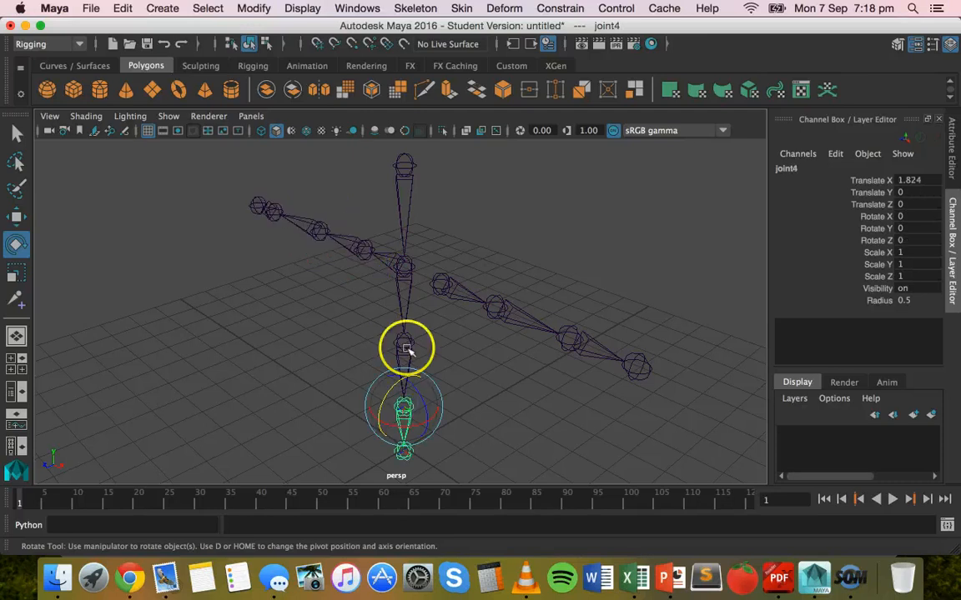
Rotate spine joint2 slightly so the lower spine tilts away from vertical, and clear the selection
click(404, 264)
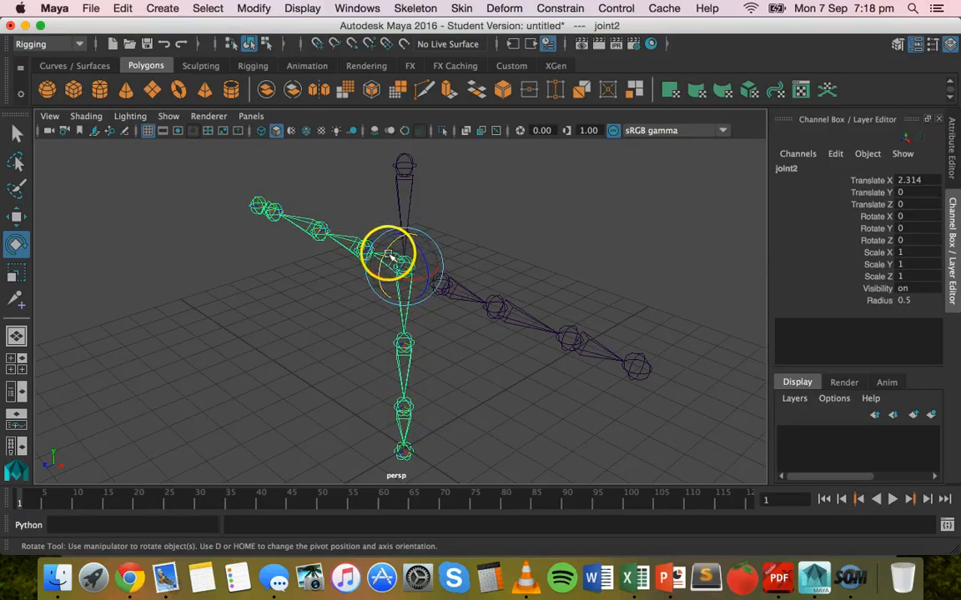
drag(390, 257, 513, 240)
click(513, 240)
Review the Connect joint and Parent joint modes in the Connect Joint options, and close them without applying
click(415, 8)
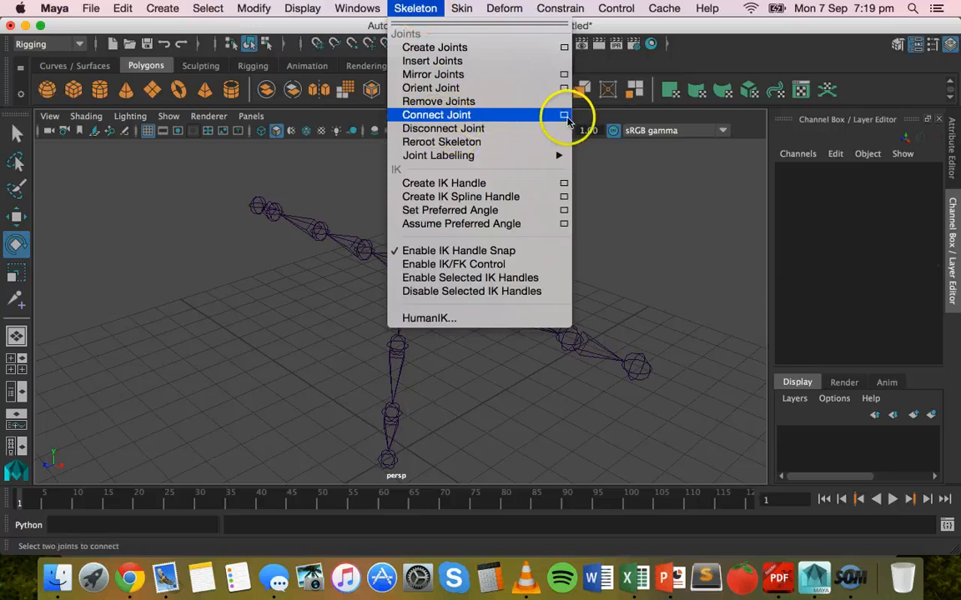
click(564, 116)
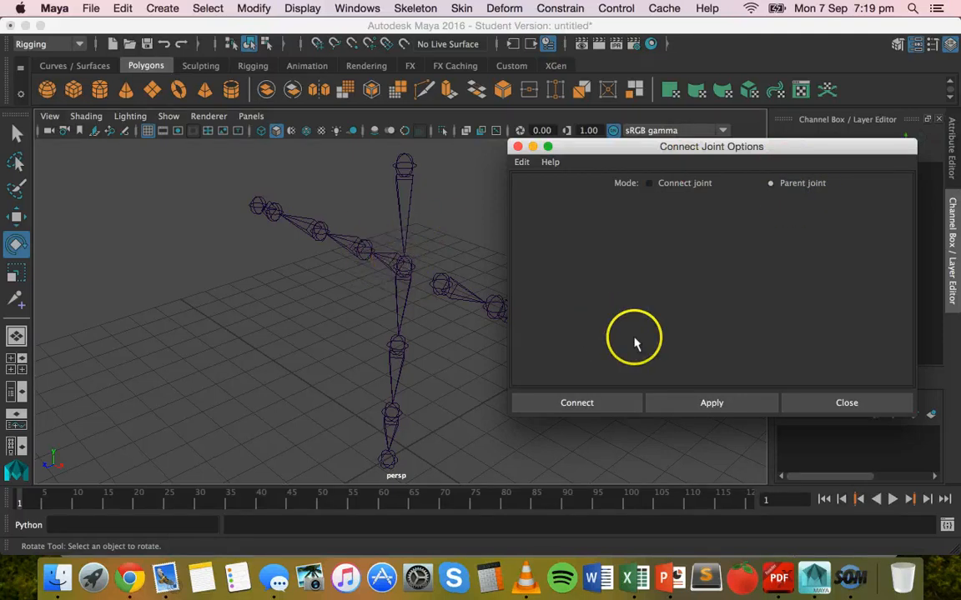
click(838, 404)
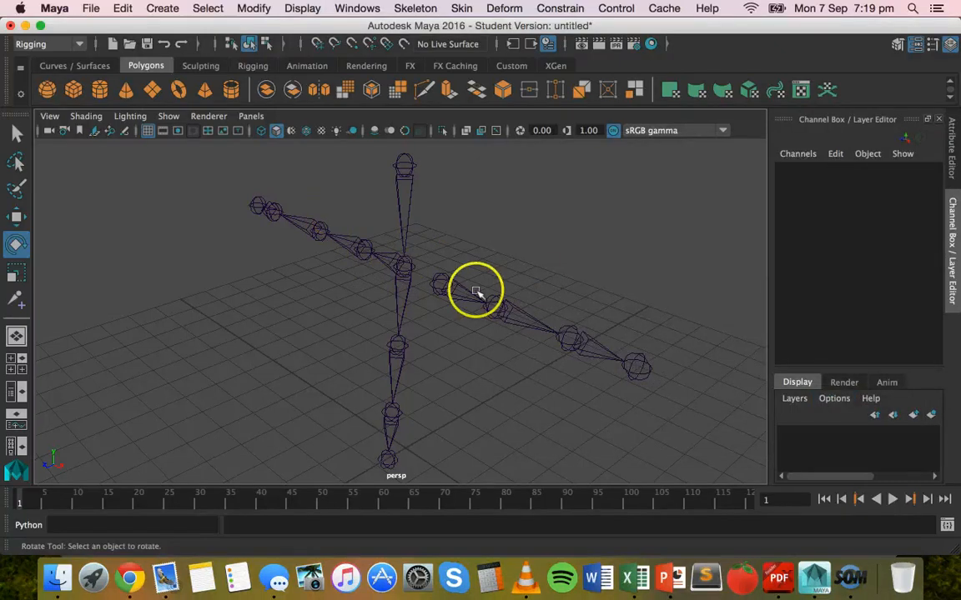
scroll(476, 291, down, 3)
alt+drag(476, 290, 218, 286)
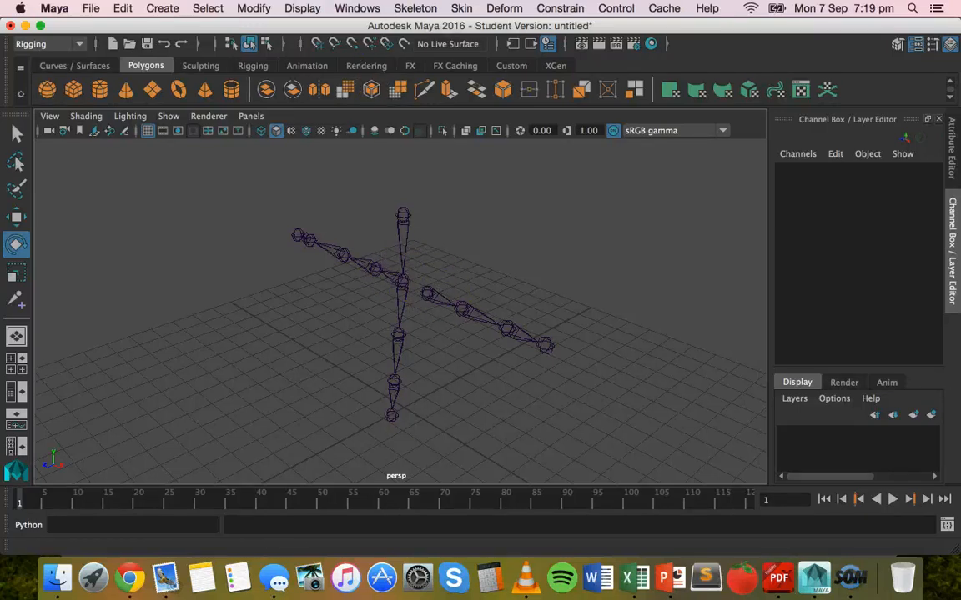
click(416, 8)
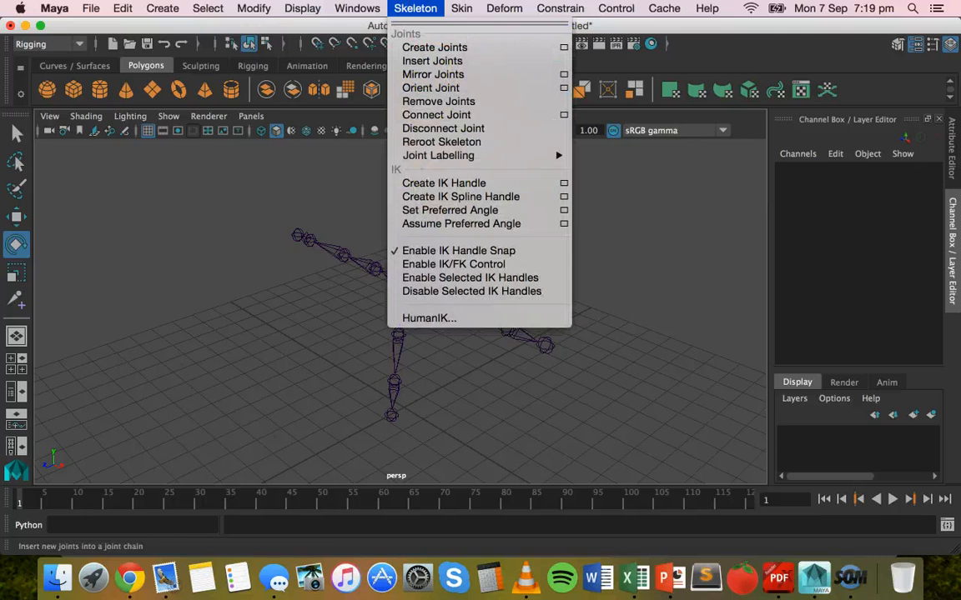
mouse_move(461, 8)
key(Escape)
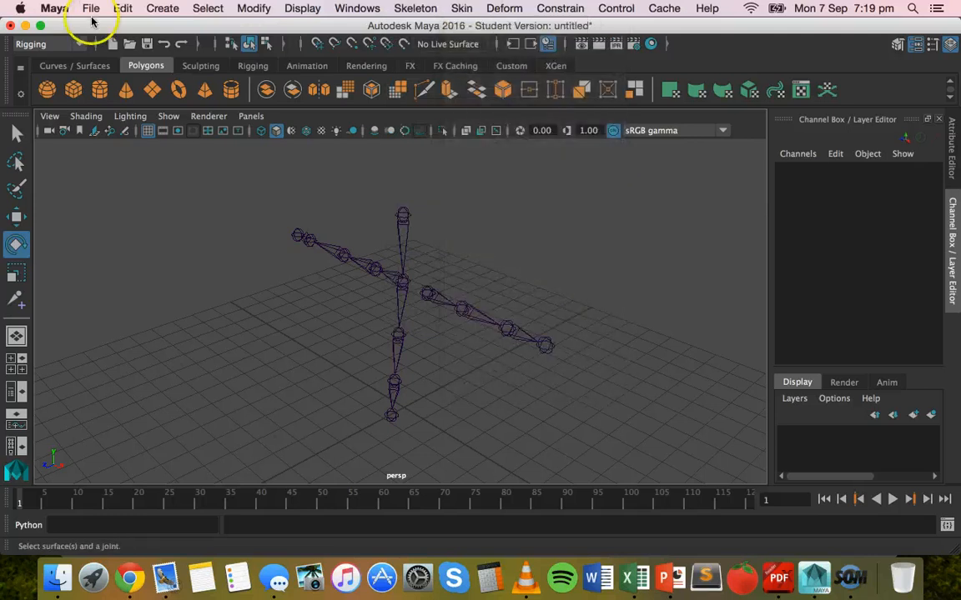
click(38, 44)
click(46, 80)
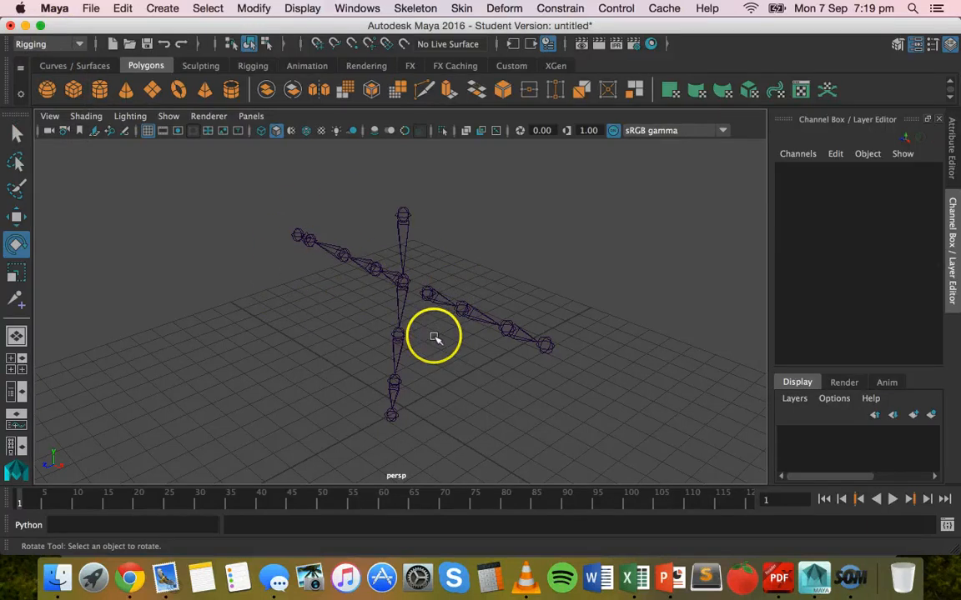
Select joints on the parented arm, the separate arm and the spine in turn to compare their hierarchies, and clear the selection
click(301, 236)
click(343, 254)
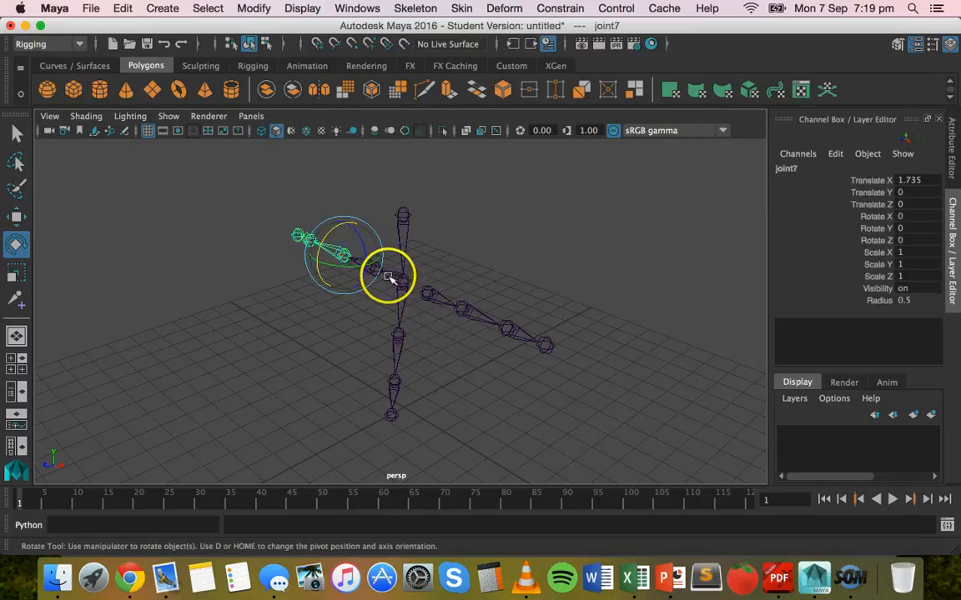
click(394, 279)
click(462, 307)
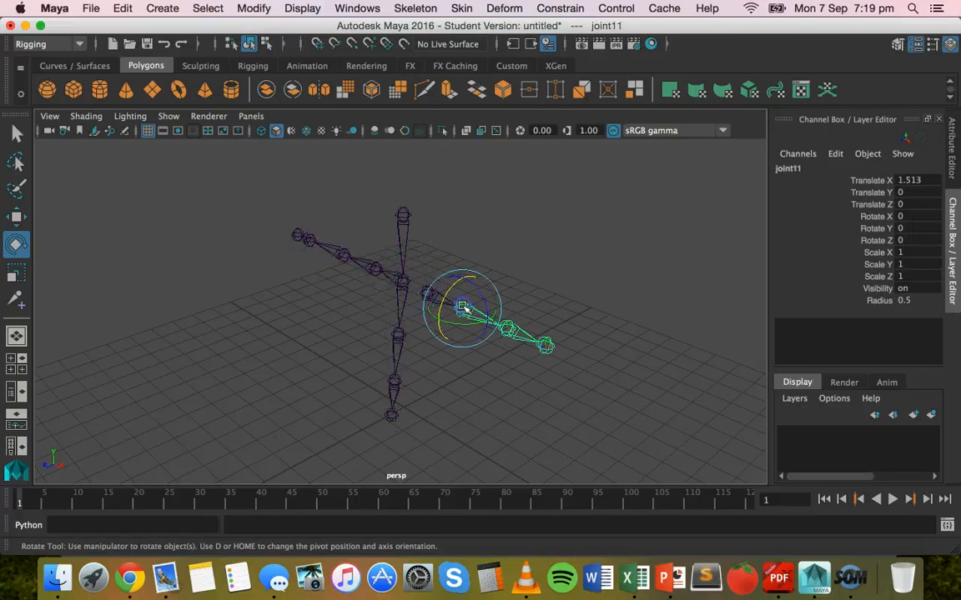
click(401, 278)
click(267, 342)
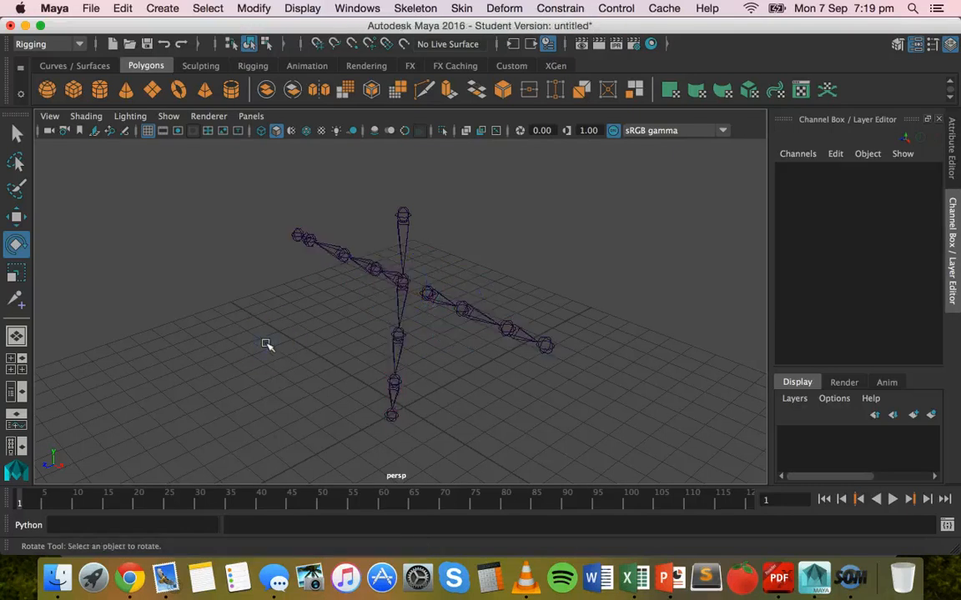